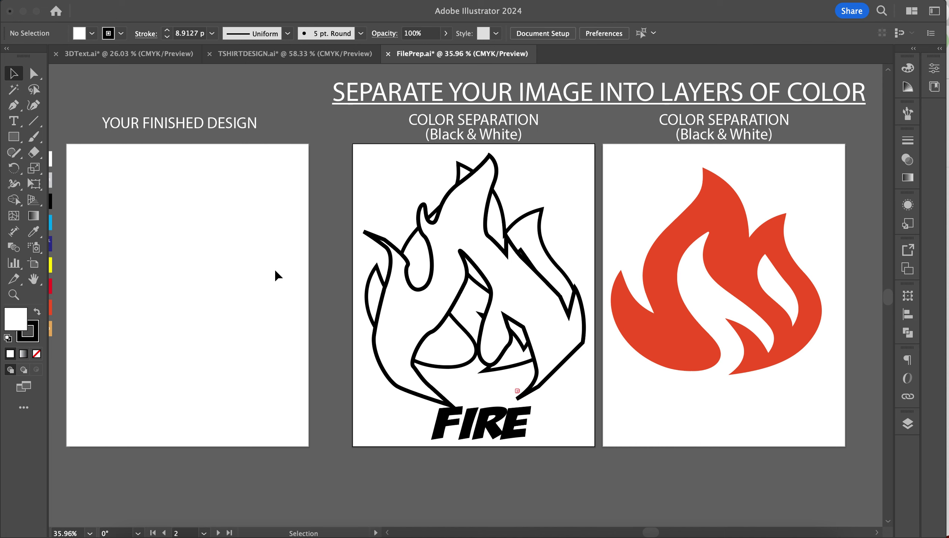
- Retype the flame heading as ORANGE and the outline heading as BLACK
{"action": "scroll", "coordinate": [276, 275], "scroll_direction": "down", "scroll_amount": 3}
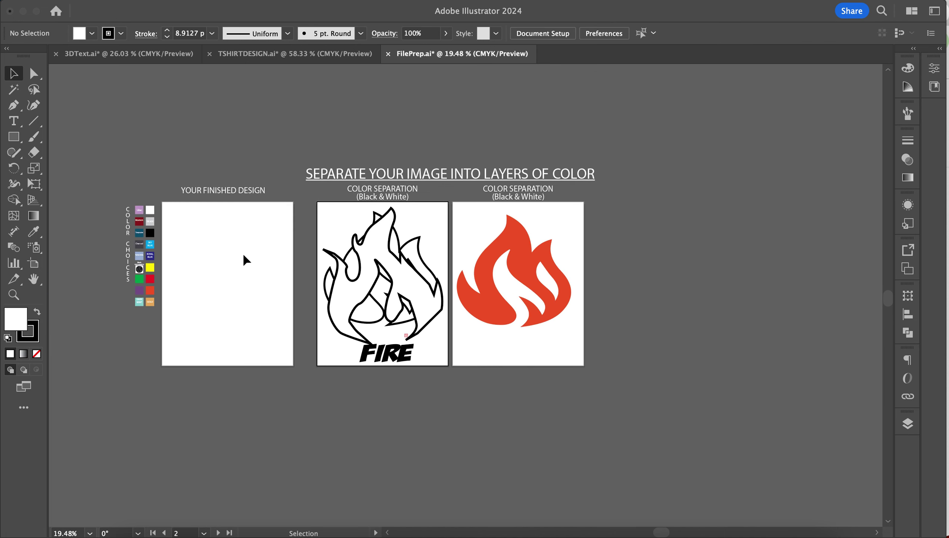
{"action": "scroll", "coordinate": [419, 243], "scroll_direction": "up", "scroll_amount": 3}
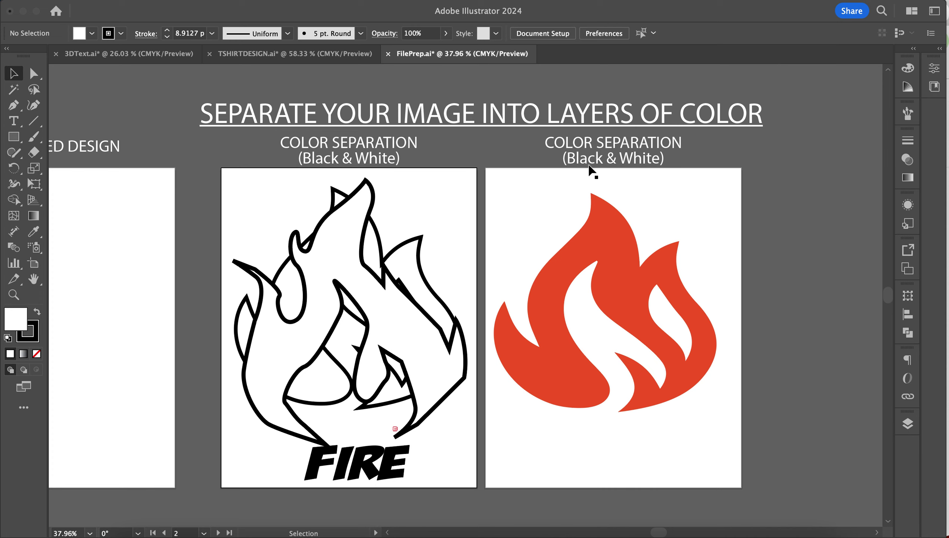
{"action": "key", "text": "t"}
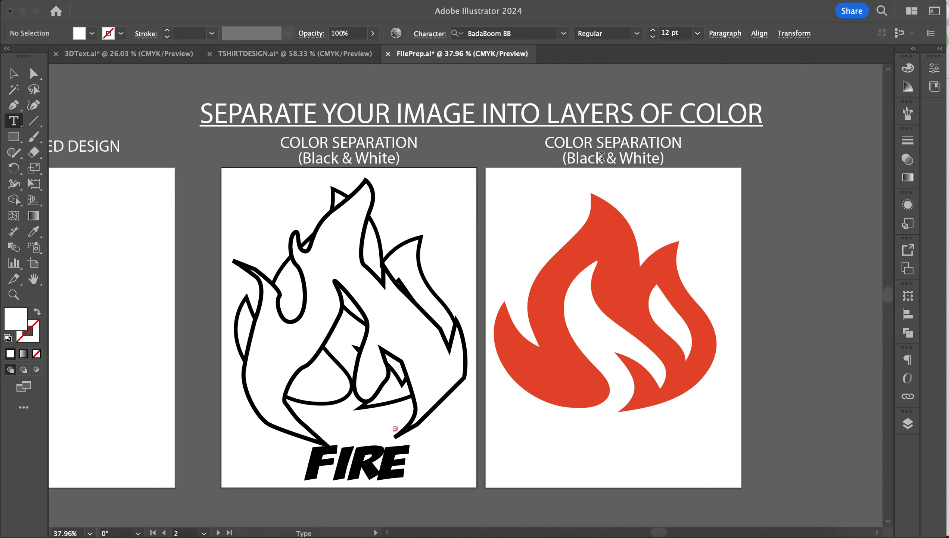
{"action": "triple_click", "coordinate": [602, 158]}
{"action": "type", "text": "ORANGE"}
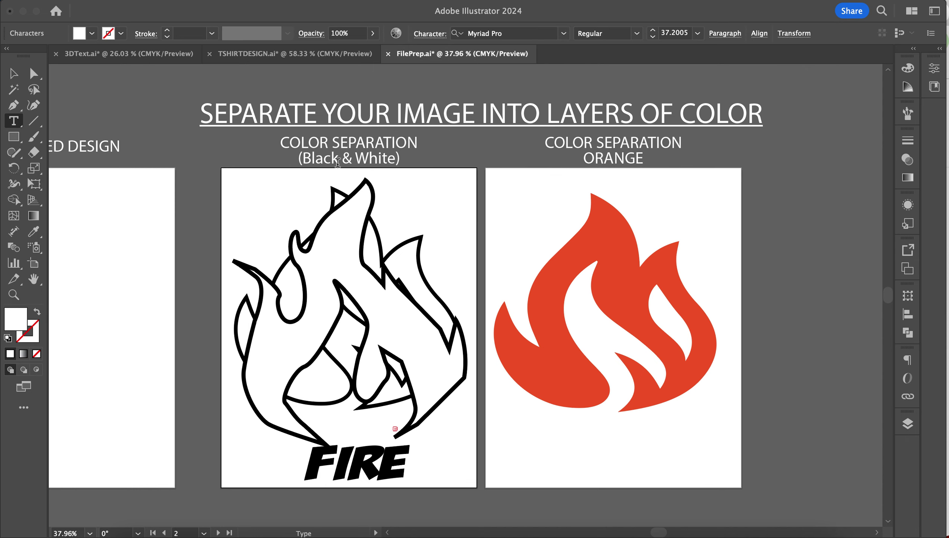
{"action": "triple_click", "coordinate": [337, 162]}
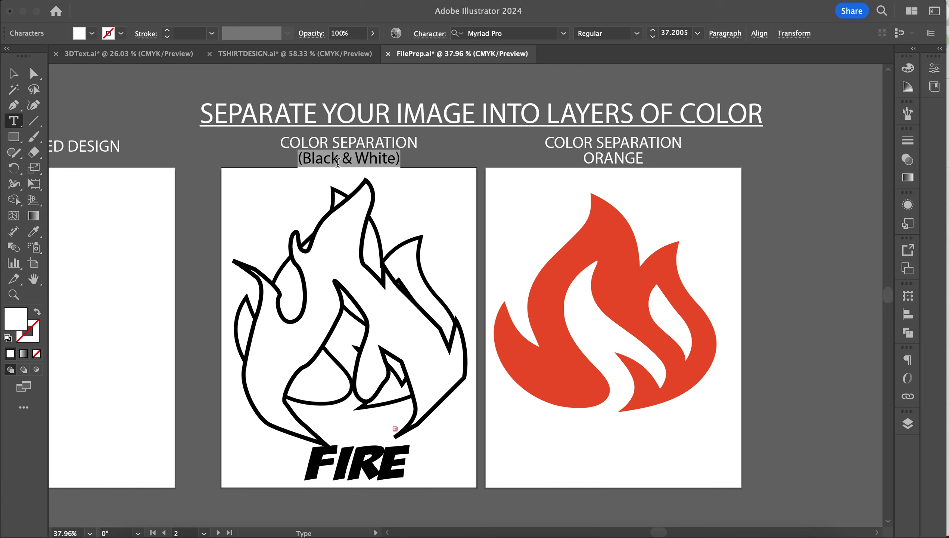
{"action": "type", "text": "BLACK"}
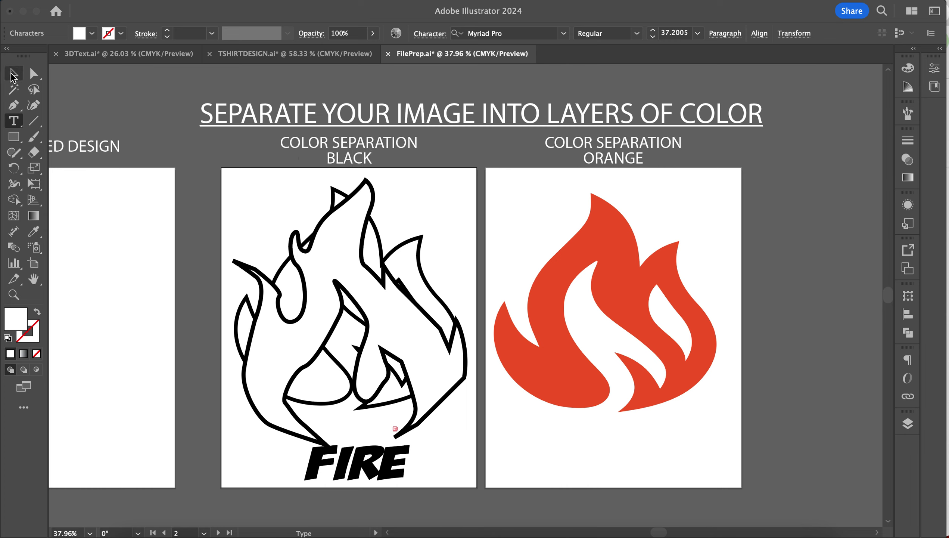
{"action": "left_click", "coordinate": [13, 75]}
{"action": "left_click", "coordinate": [217, 216]}
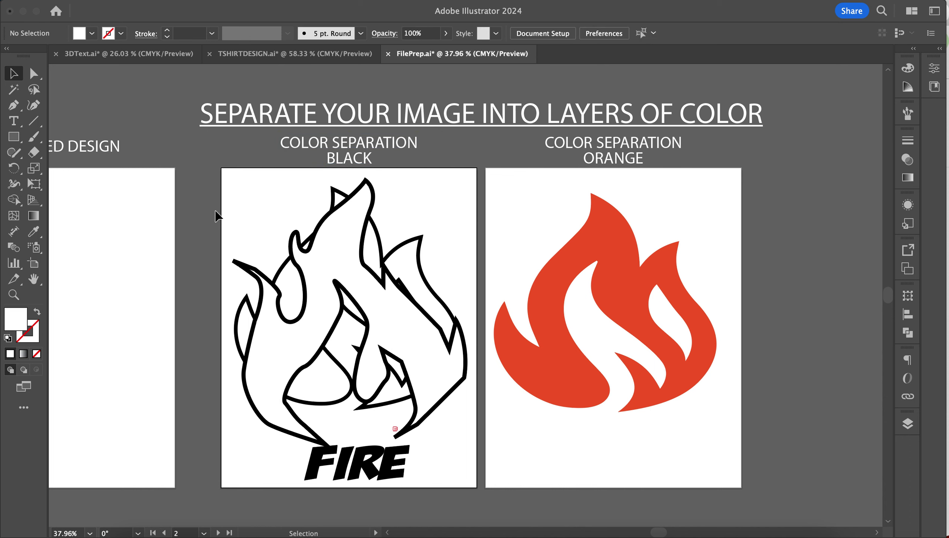
{"action": "scroll", "coordinate": [343, 250], "scroll_direction": "down", "scroll_amount": 1}
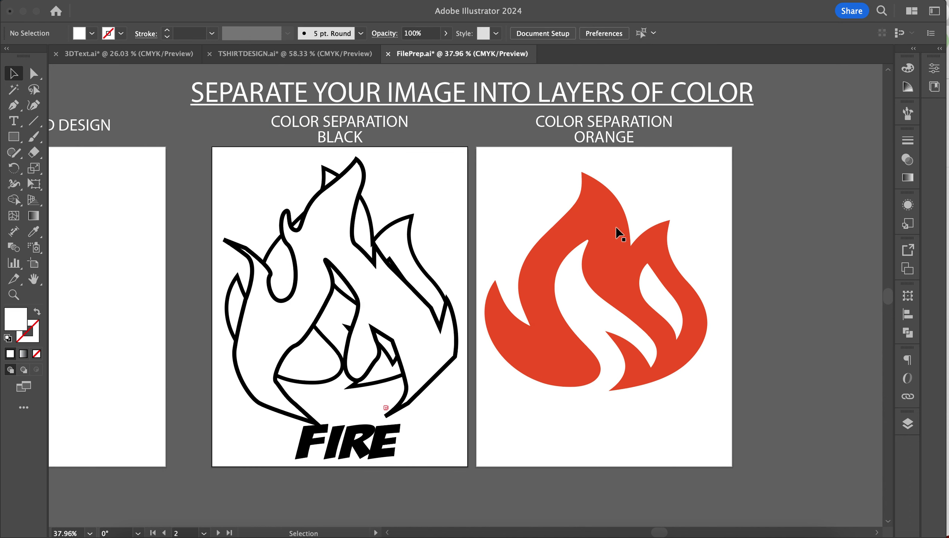
{"action": "scroll", "coordinate": [571, 233], "scroll_direction": "left", "scroll_amount": 6}
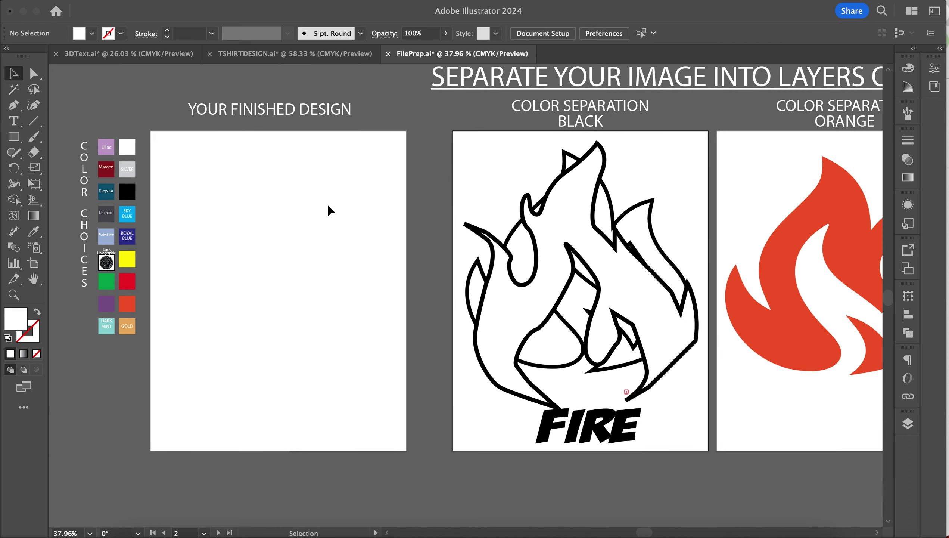
{"action": "scroll", "coordinate": [252, 271], "scroll_direction": "right", "scroll_amount": 7}
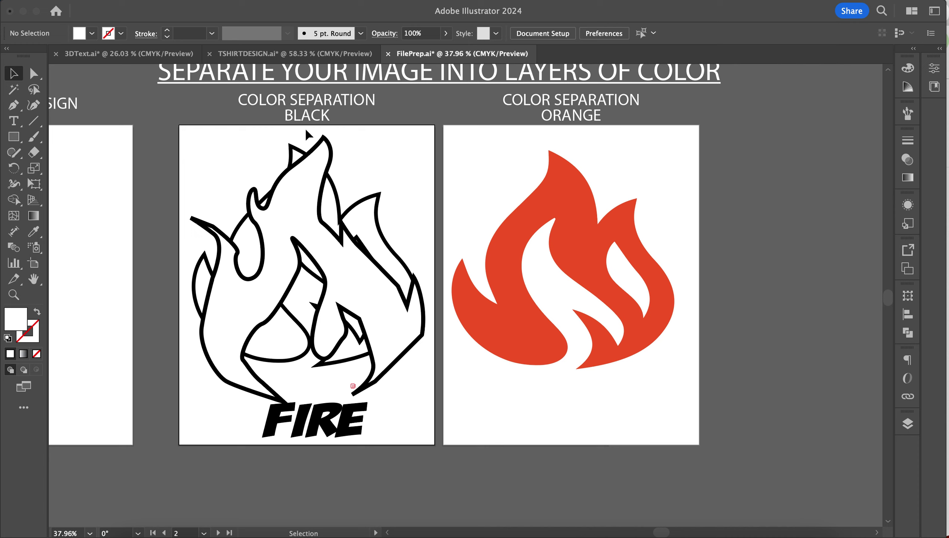
{"action": "scroll", "coordinate": [285, 204], "scroll_direction": "left", "scroll_amount": 4}
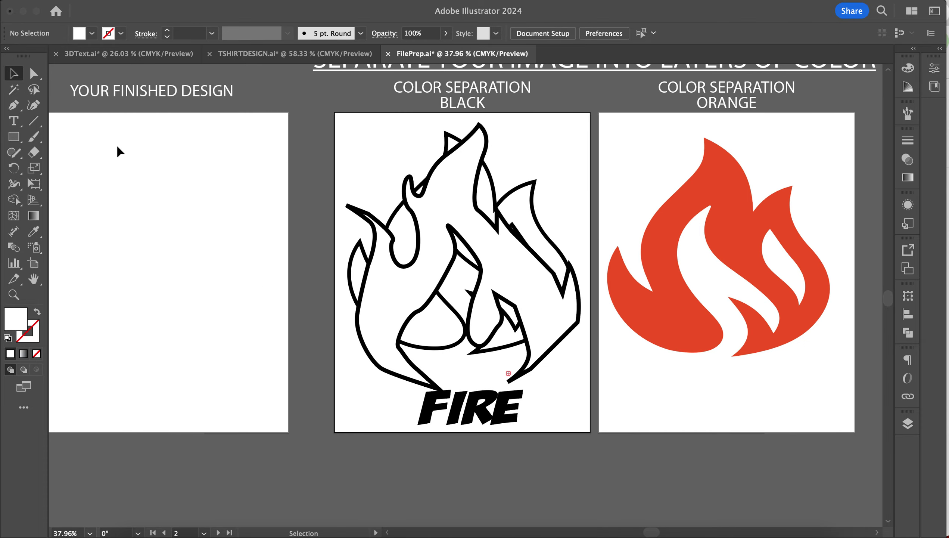
{"action": "scroll", "coordinate": [391, 256], "scroll_direction": "right", "scroll_amount": 3}
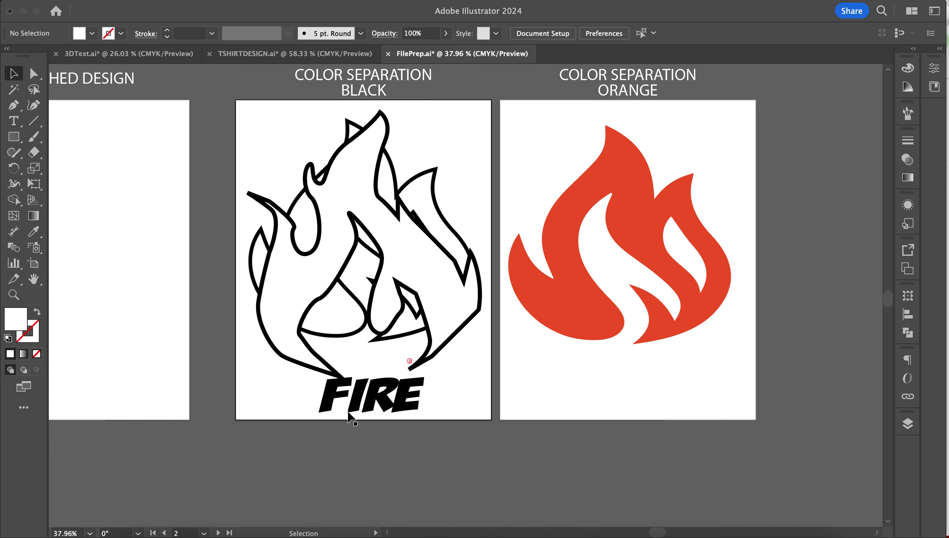
{"action": "left_click", "coordinate": [367, 391]}
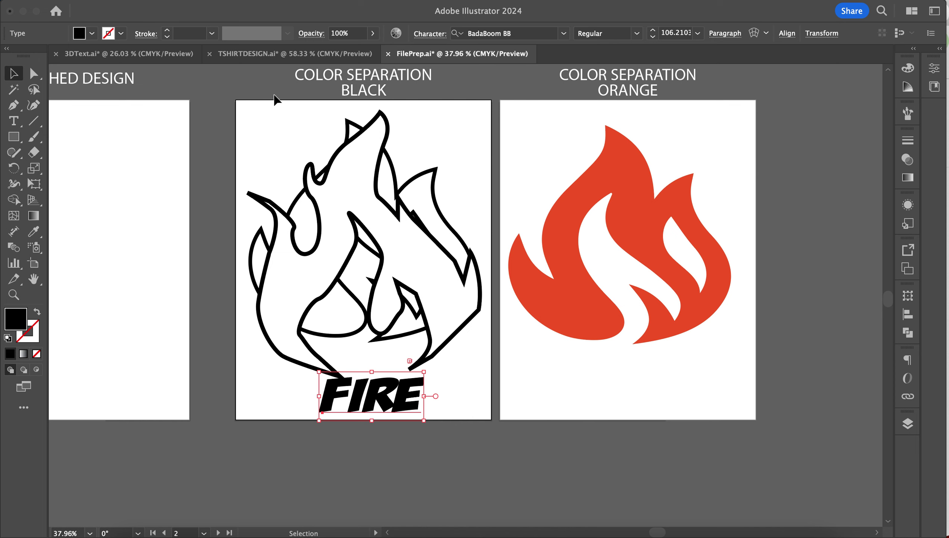
- Convert the FIRE lettering to outlines with Type > Create Outlines
{"action": "left_click", "coordinate": [194, 1]}
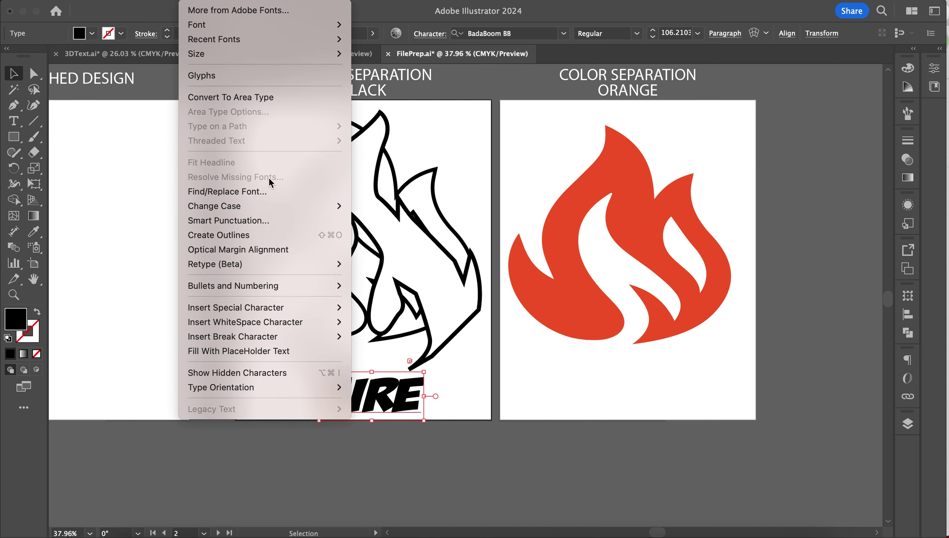
{"action": "left_click", "coordinate": [233, 235]}
{"action": "scroll", "coordinate": [437, 450], "scroll_direction": "down", "scroll_amount": 1}
- Merge the outlined I, R and E with Shape Builder, then Unite the FIRE letters in Pathfinder
{"action": "scroll", "coordinate": [436, 450], "scroll_direction": "up", "scroll_amount": 2}
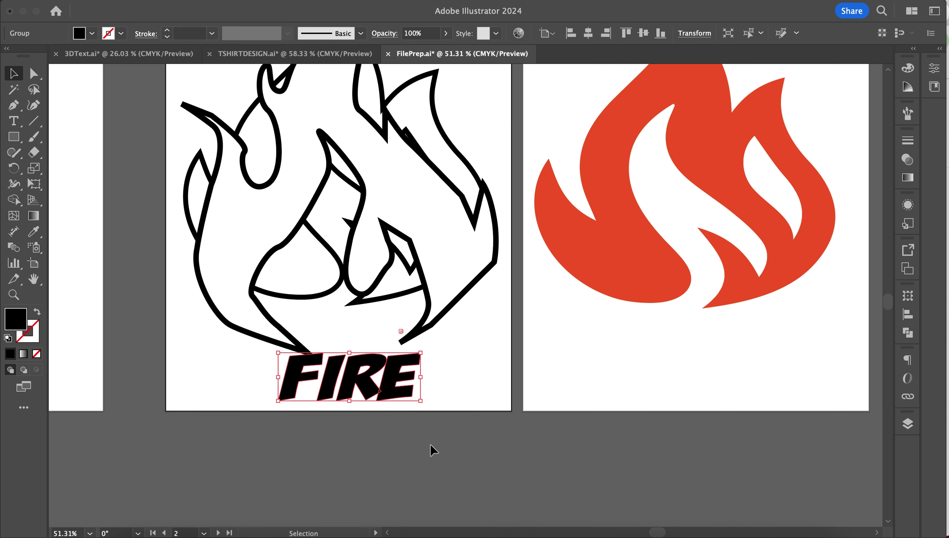
{"action": "scroll", "coordinate": [383, 399], "scroll_direction": "up", "scroll_amount": 5}
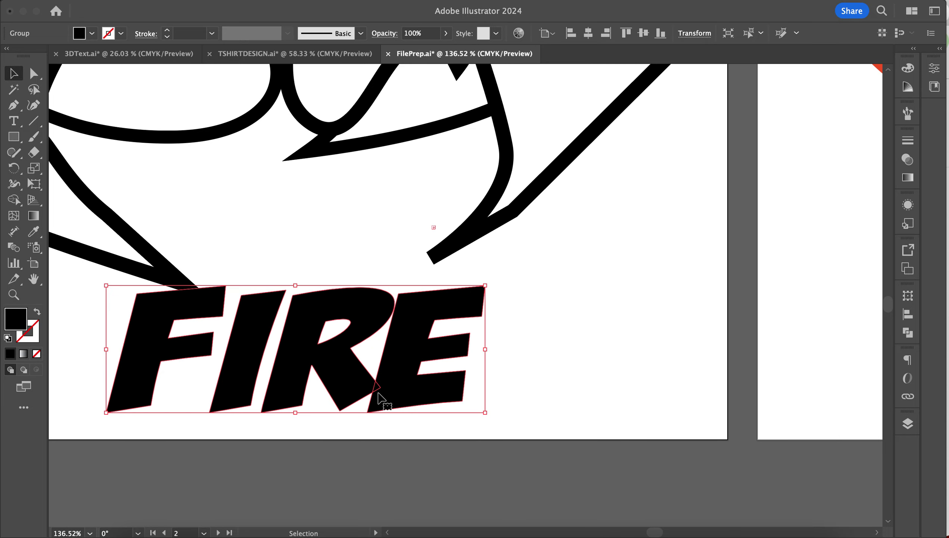
{"action": "scroll", "coordinate": [435, 376], "scroll_direction": "up", "scroll_amount": 5}
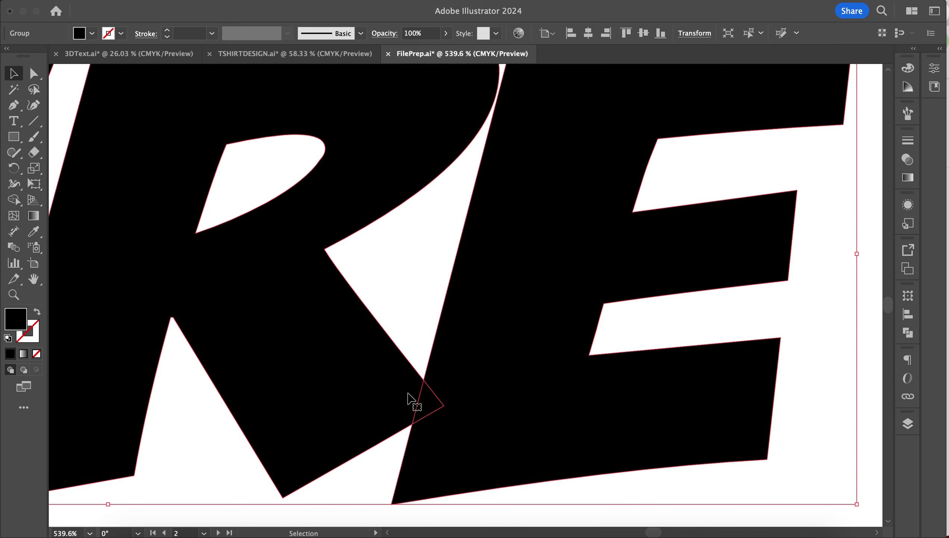
{"action": "scroll", "coordinate": [410, 399], "scroll_direction": "down", "scroll_amount": 5}
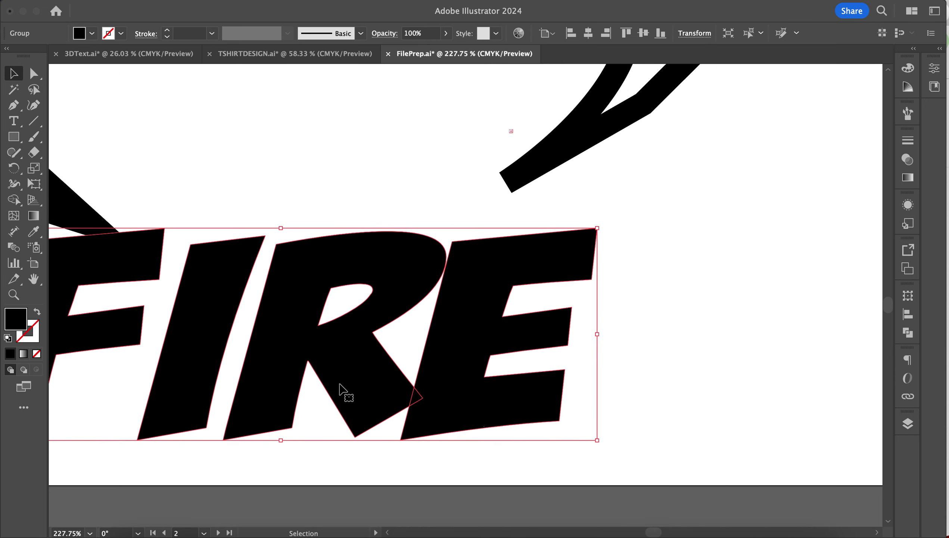
{"action": "left_click", "coordinate": [14, 200]}
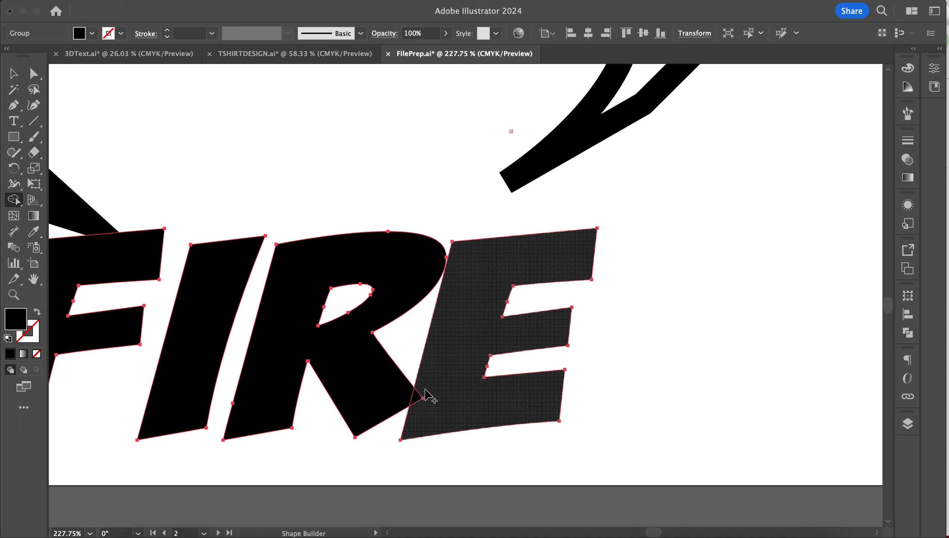
{"action": "left_click_drag", "start_coordinate": [420, 390], "coordinate": [394, 398]}
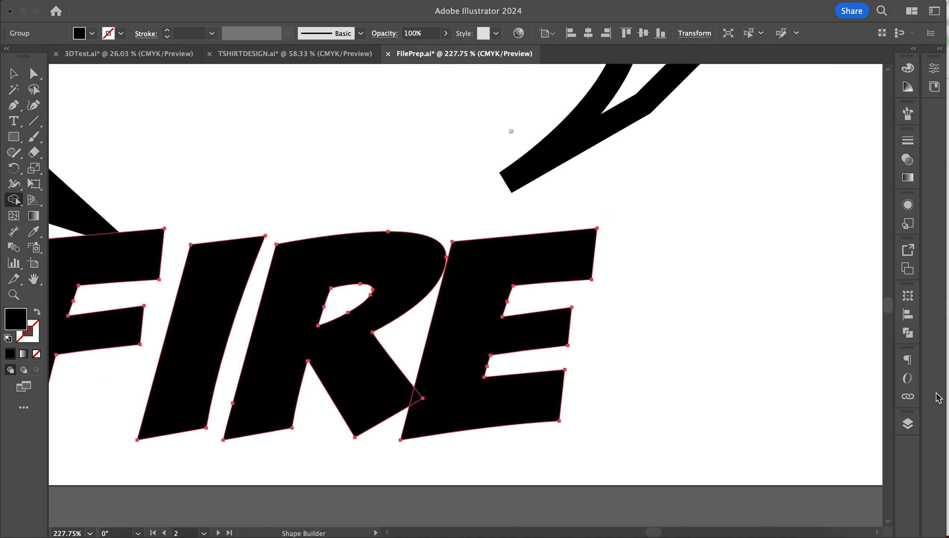
{"action": "left_click", "coordinate": [908, 333]}
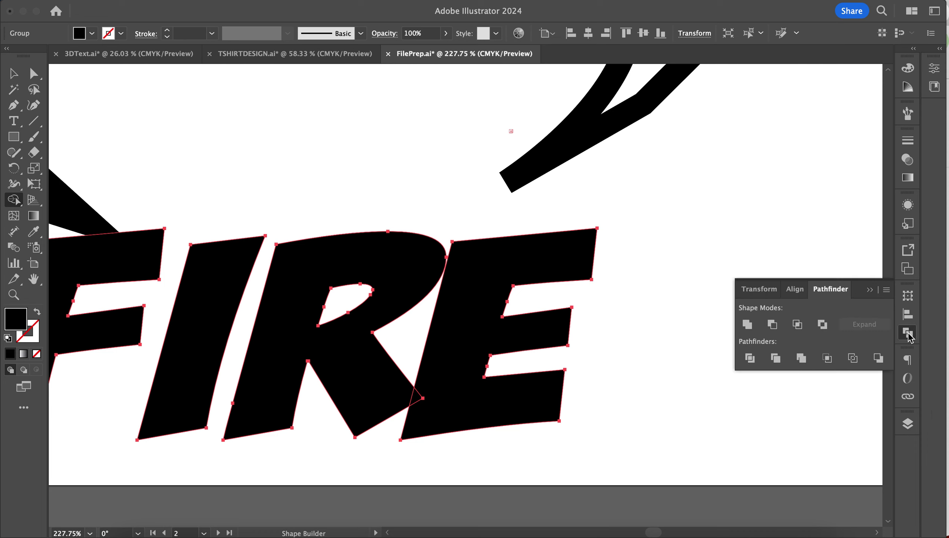
{"action": "left_click", "coordinate": [754, 326]}
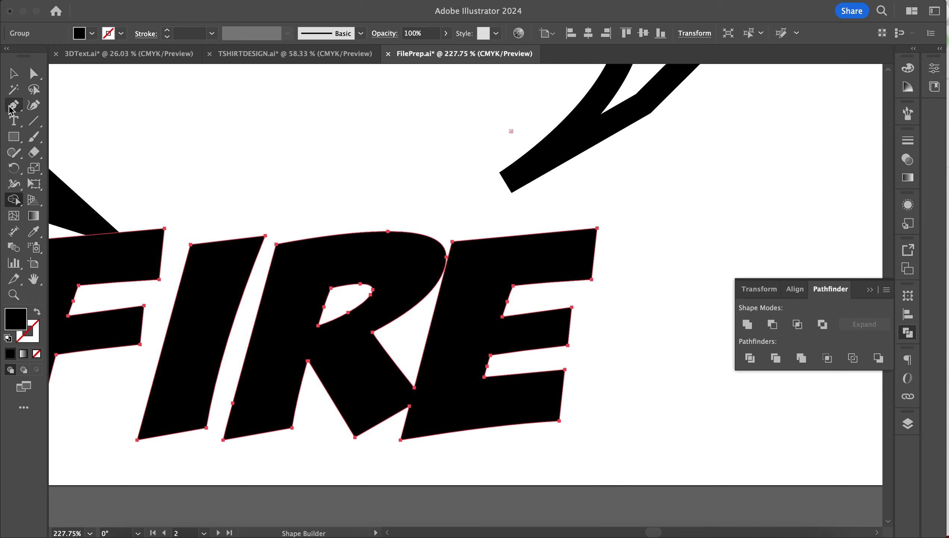
{"action": "left_click", "coordinate": [14, 73]}
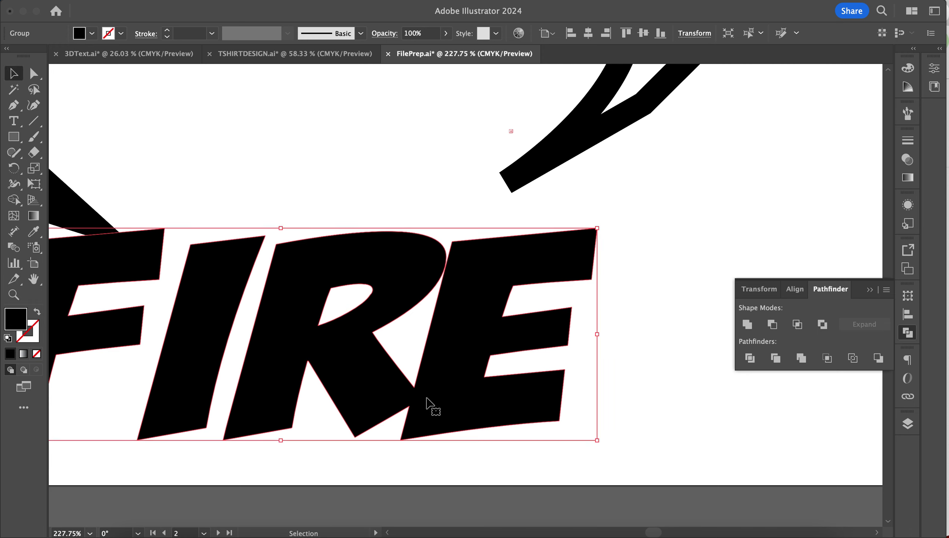
{"action": "scroll", "coordinate": [400, 404], "scroll_direction": "down", "scroll_amount": 10}
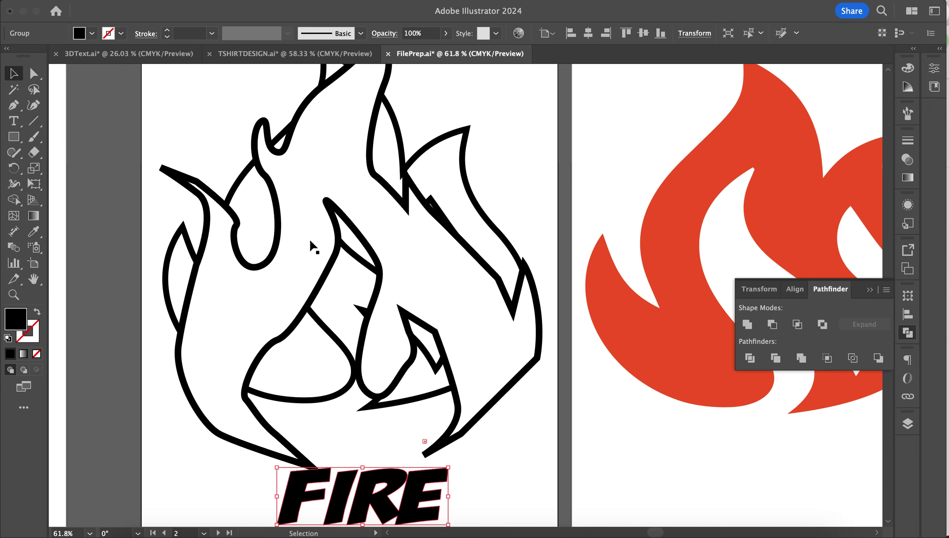
- Set the flame outline stroke to 3 pt, then raise it to 9 pt
{"action": "left_click", "coordinate": [312, 247]}
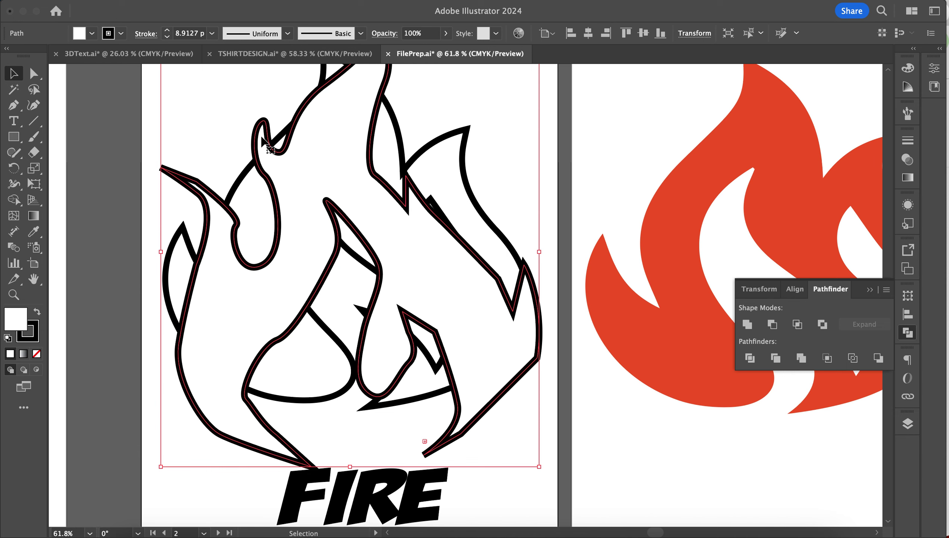
{"action": "scroll", "coordinate": [474, 121], "scroll_direction": "up", "scroll_amount": 5}
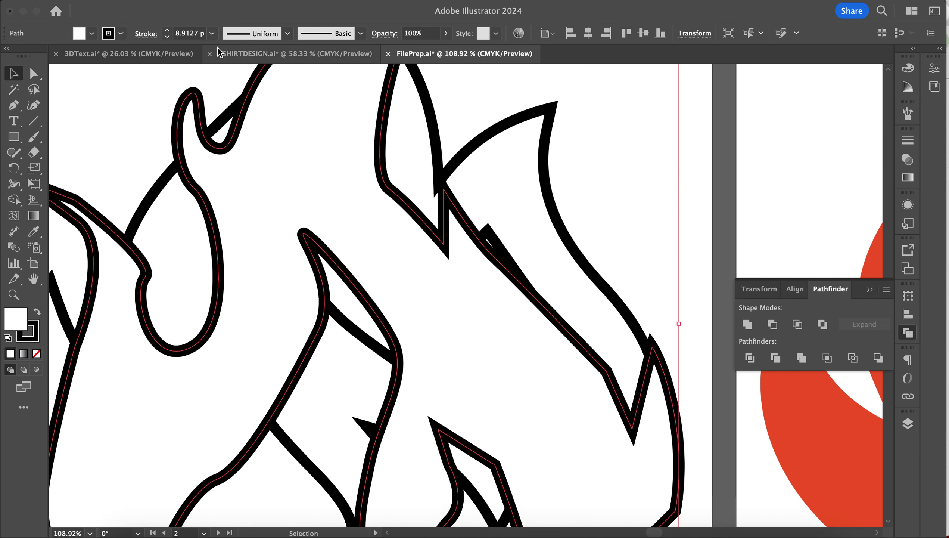
{"action": "left_click", "coordinate": [212, 34]}
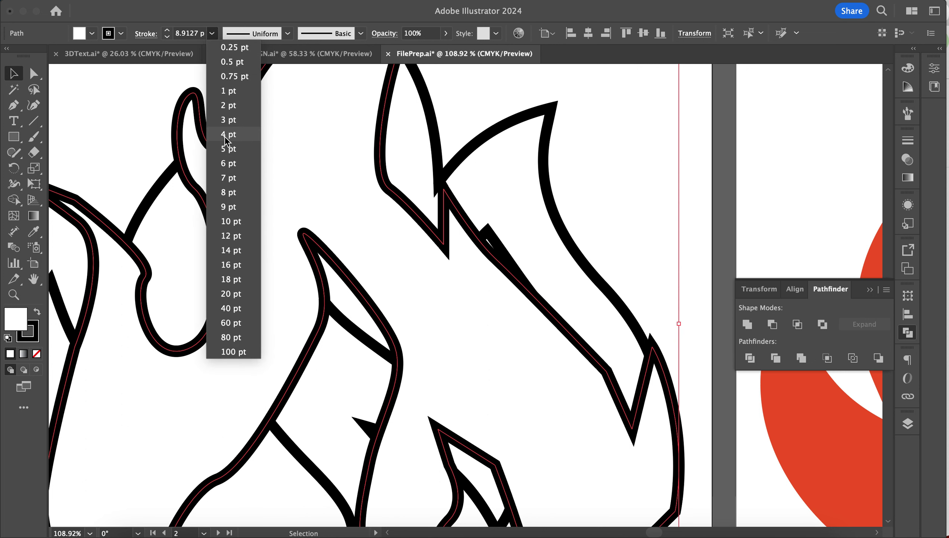
{"action": "left_click", "coordinate": [227, 120]}
{"action": "left_click", "coordinate": [137, 106]}
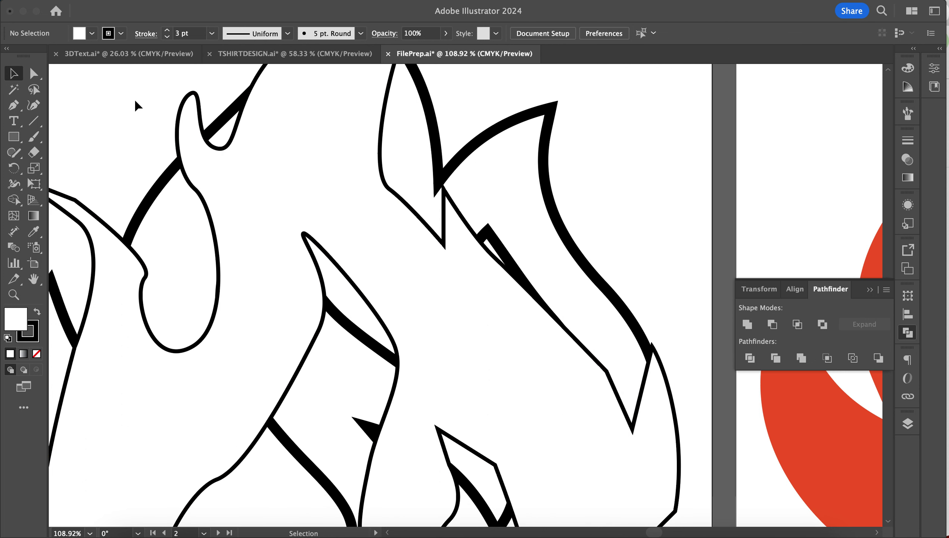
{"action": "left_click", "coordinate": [426, 225]}
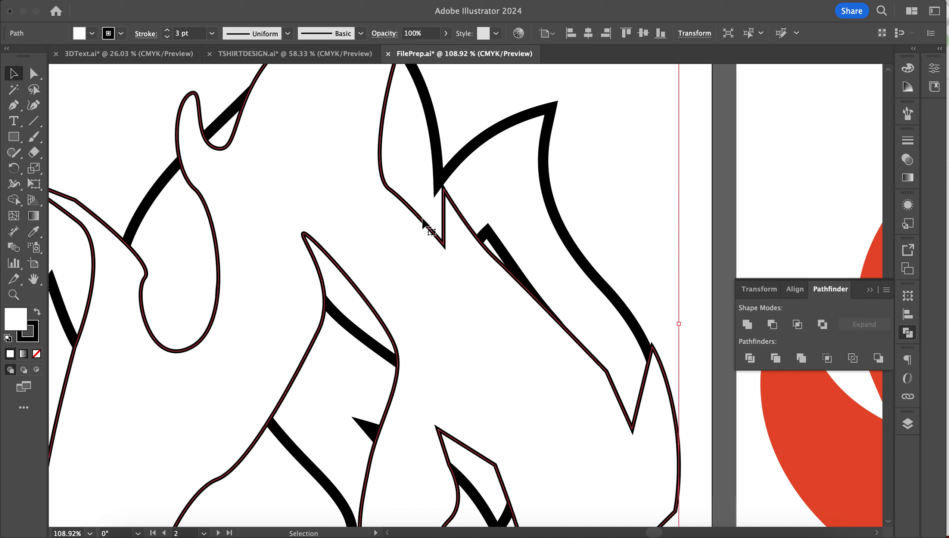
{"action": "left_click", "coordinate": [168, 31]}
{"action": "left_click", "coordinate": [168, 31]}
{"action": "left_click", "coordinate": [168, 31]}
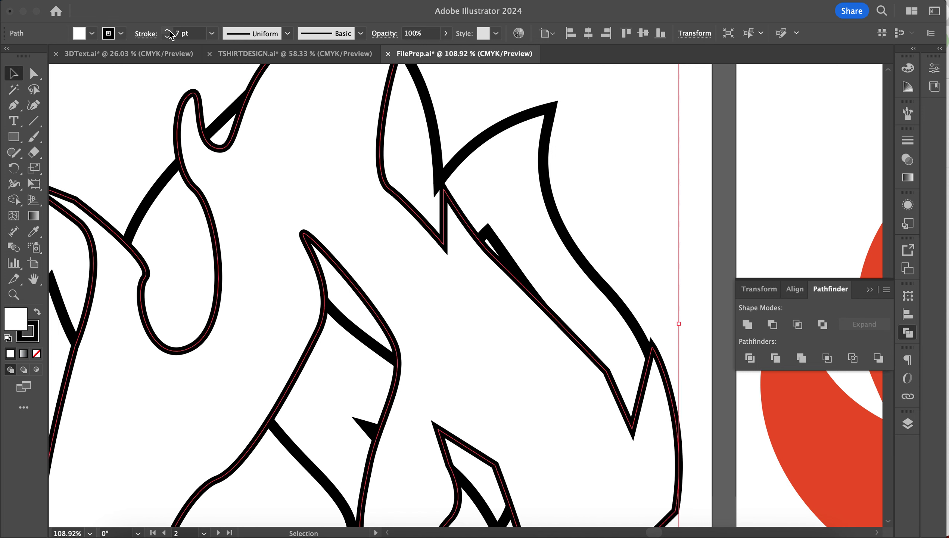
{"action": "left_click", "coordinate": [168, 31]}
{"action": "left_click", "coordinate": [168, 31]}
{"action": "left_click", "coordinate": [168, 31]}
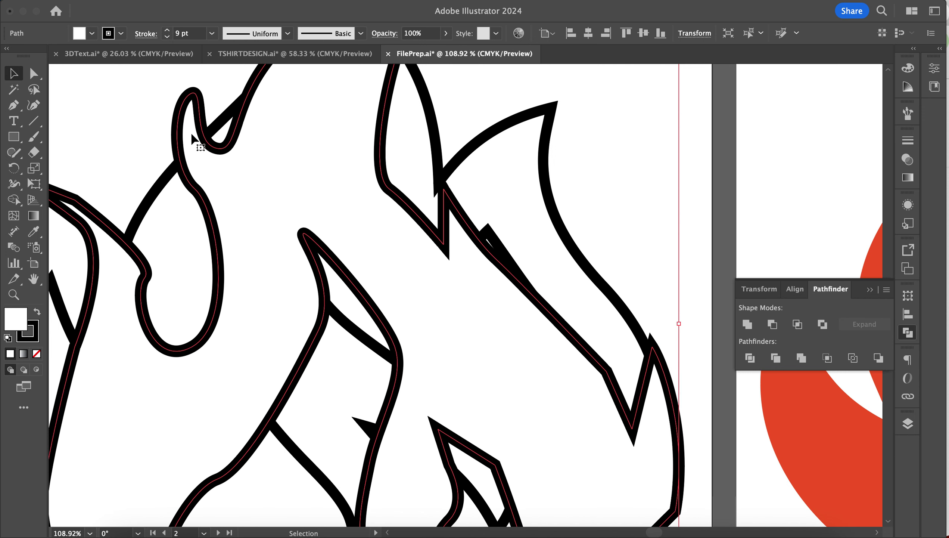
{"action": "left_click", "coordinate": [108, 132]}
{"action": "key", "text": "super+alt+0"}
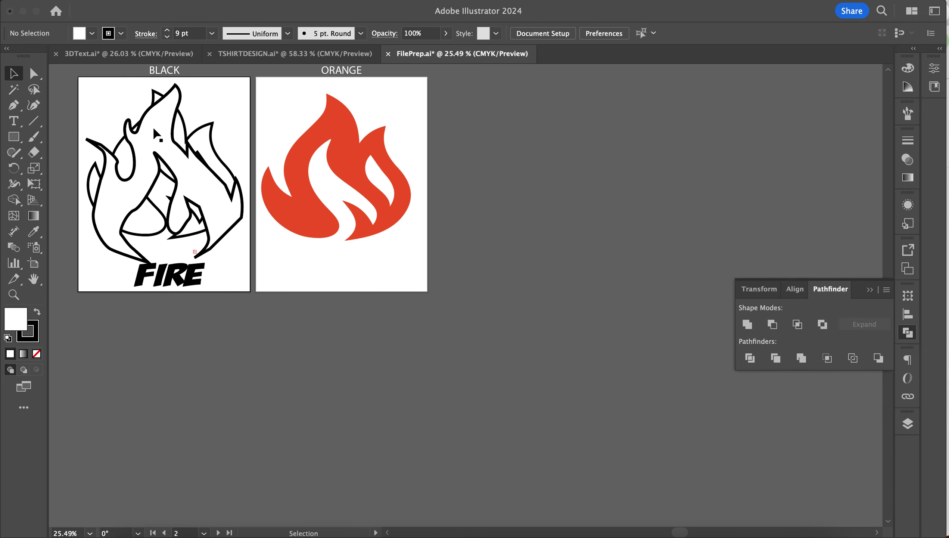
- Select the outer flame path and add the hidden inner flame shapes to the selection
{"action": "scroll", "coordinate": [156, 132], "scroll_direction": "up", "scroll_amount": 5}
{"action": "scroll", "coordinate": [157, 132], "scroll_direction": "up", "scroll_amount": 2}
{"action": "scroll", "coordinate": [157, 131], "scroll_direction": "right", "scroll_amount": 2}
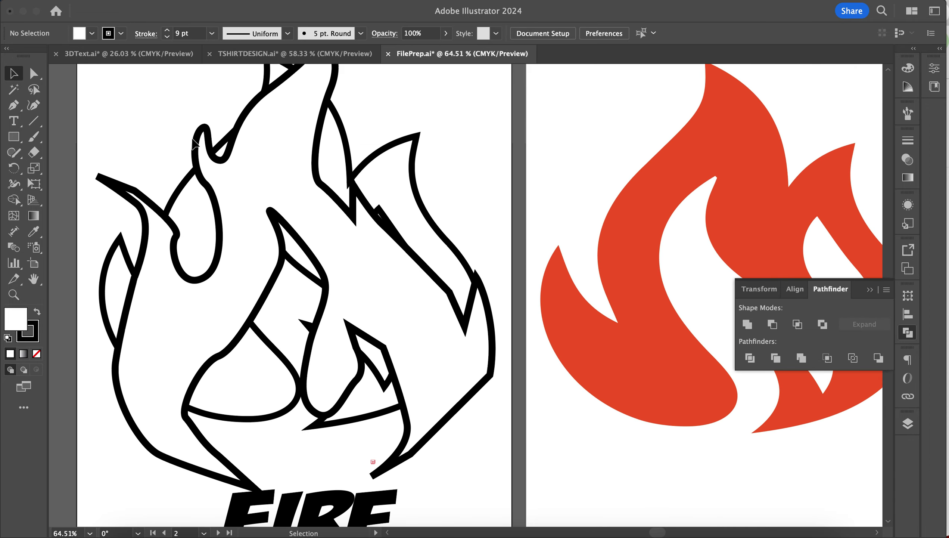
{"action": "left_click", "coordinate": [199, 143]}
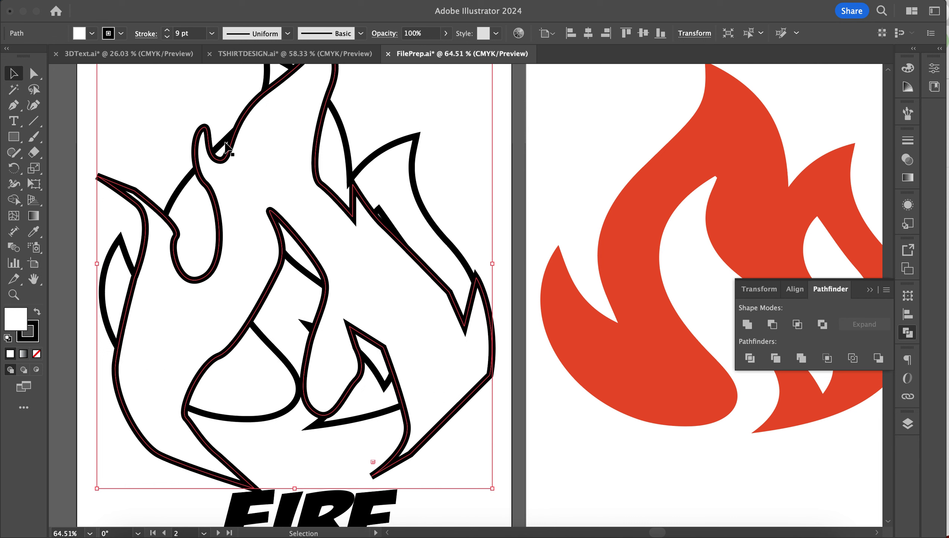
{"action": "left_click", "coordinate": [225, 145]}
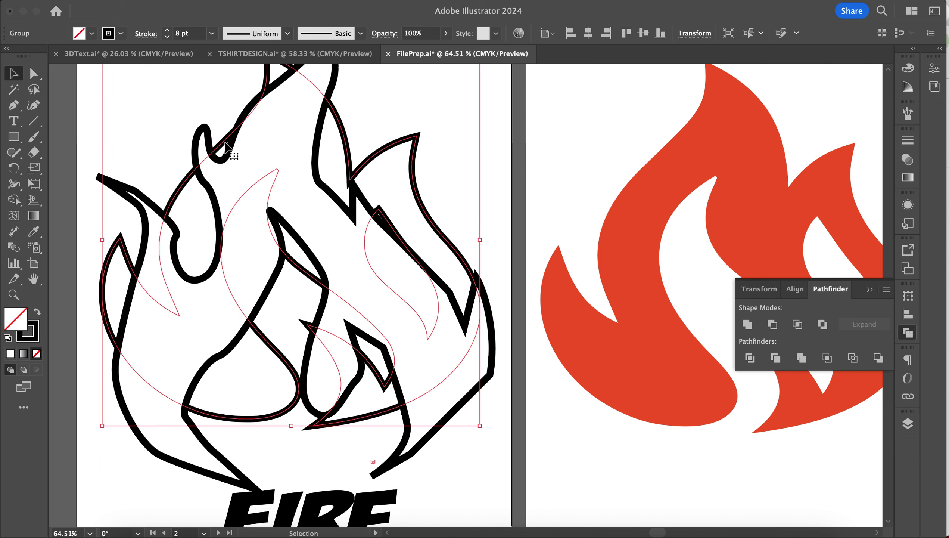
{"action": "left_click", "coordinate": [197, 162]}
{"action": "left_click", "coordinate": [182, 187]}
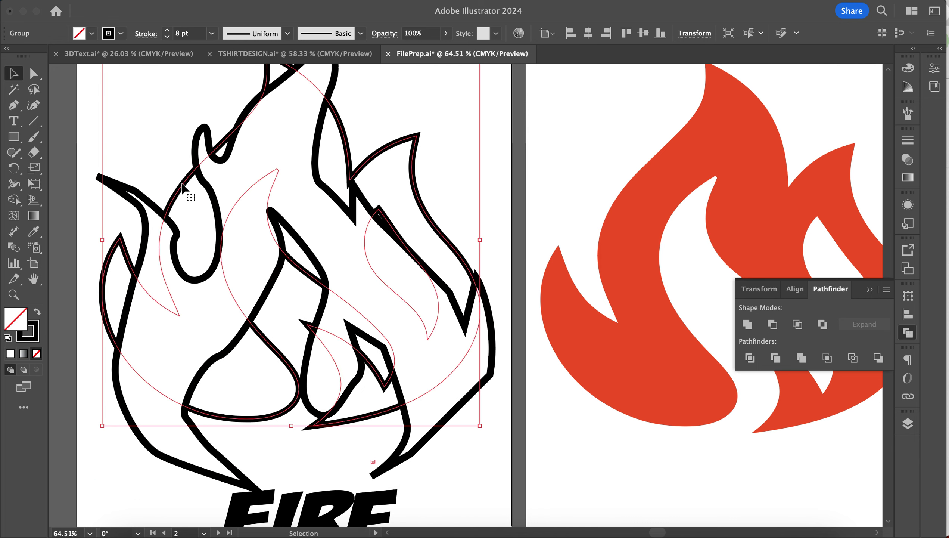
{"action": "left_click", "coordinate": [175, 144]}
{"action": "left_click", "coordinate": [276, 145]}
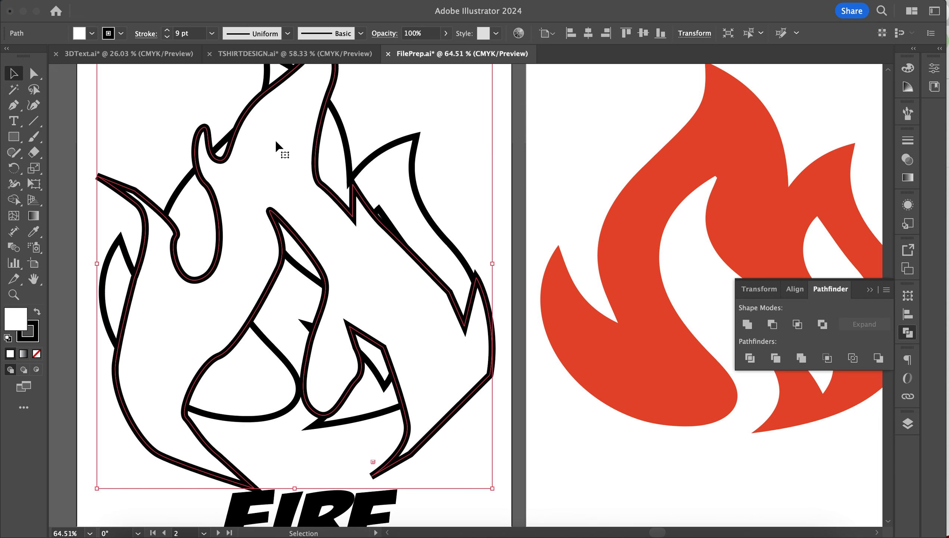
{"action": "left_click", "coordinate": [189, 184], "text": "shift"}
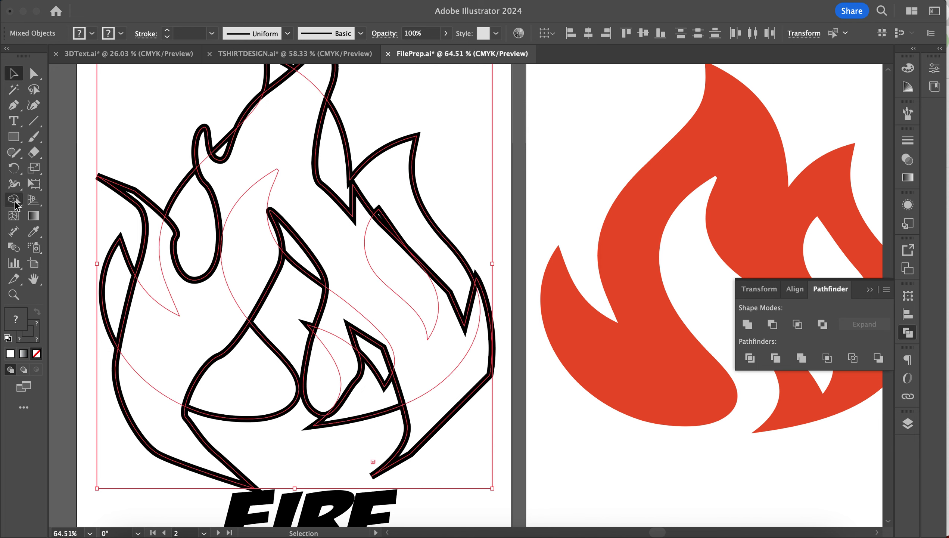
- Merge the lower and inner flame regions with the Shape Builder tool
{"action": "left_click", "coordinate": [13, 199]}
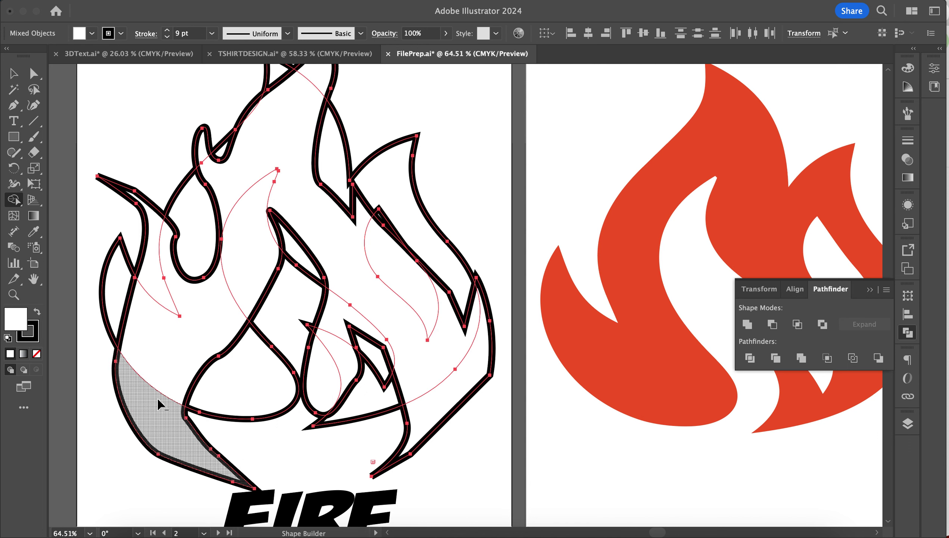
{"action": "left_click_drag", "start_coordinate": [158, 394], "coordinate": [168, 292]}
{"action": "left_click_drag", "start_coordinate": [202, 367], "coordinate": [266, 312]}
{"action": "left_click", "coordinate": [13, 73]}
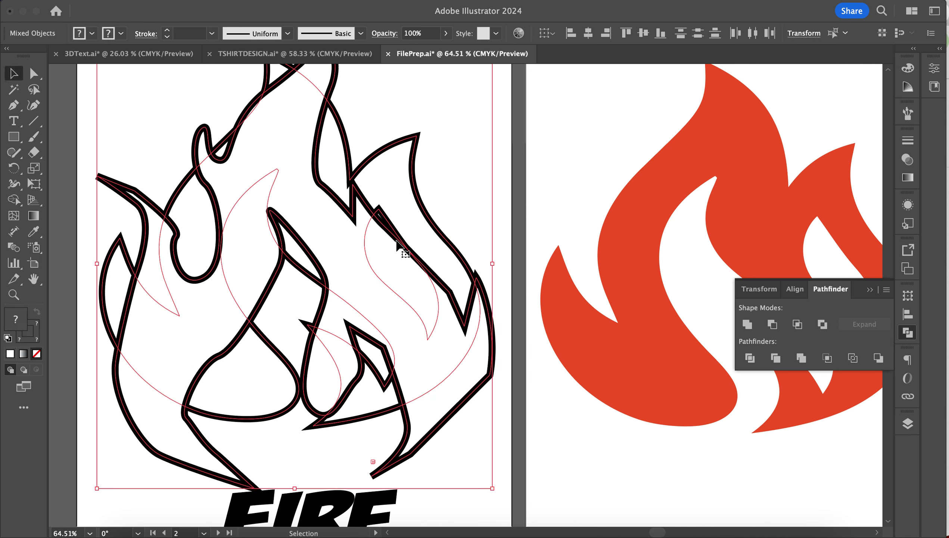
- Apply Object > Flatten Transparency to the white-filled flame path
{"action": "left_click", "coordinate": [158, 118]}
{"action": "left_click", "coordinate": [209, 301]}
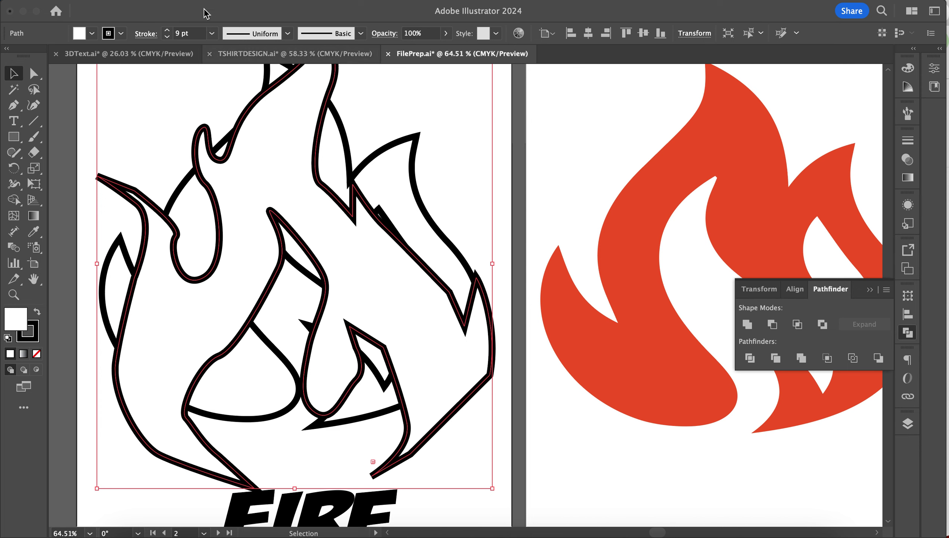
{"action": "left_click", "coordinate": [171, 5]}
{"action": "left_click", "coordinate": [200, 272]}
{"action": "key", "text": "Return"}
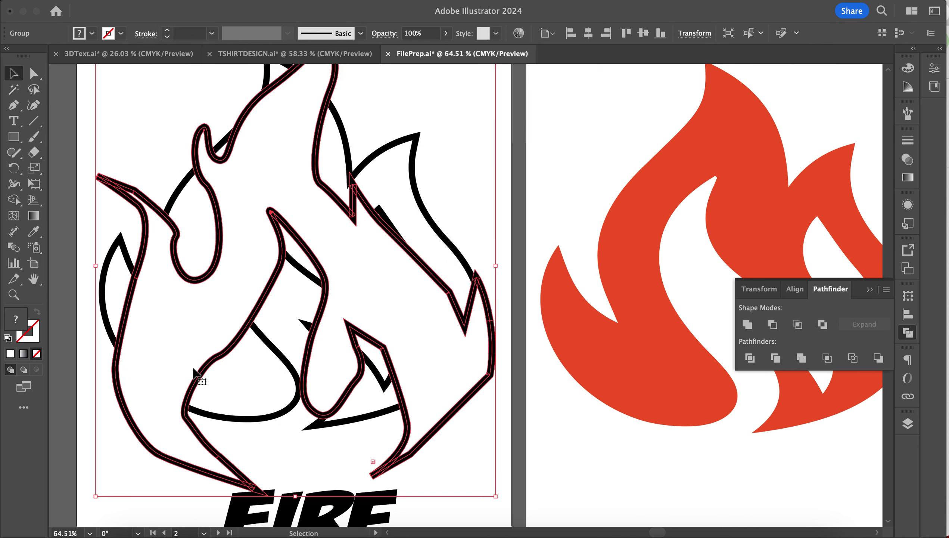
- Add the black paths, then Shape Builder-merge the adjacent and big left flame regions
{"action": "left_click", "coordinate": [273, 354], "text": "shift"}
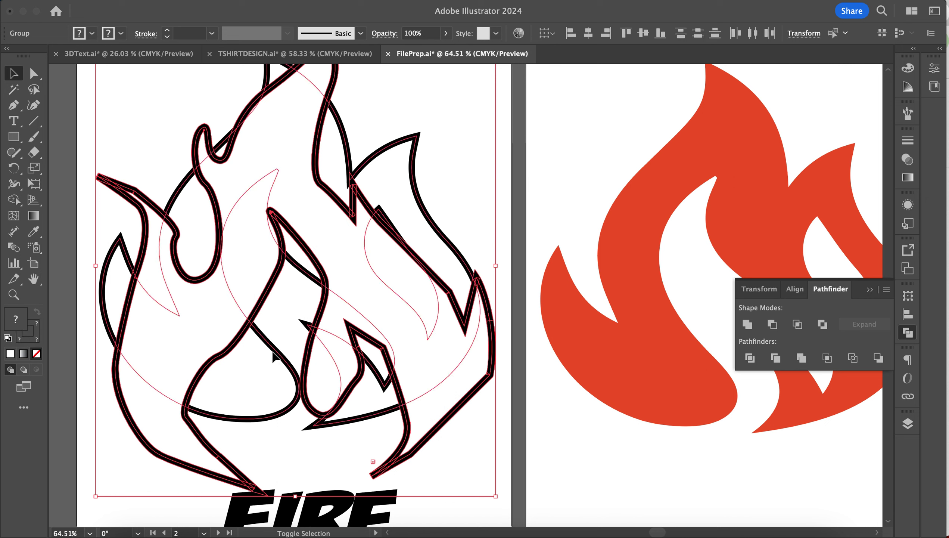
{"action": "left_click", "coordinate": [13, 203]}
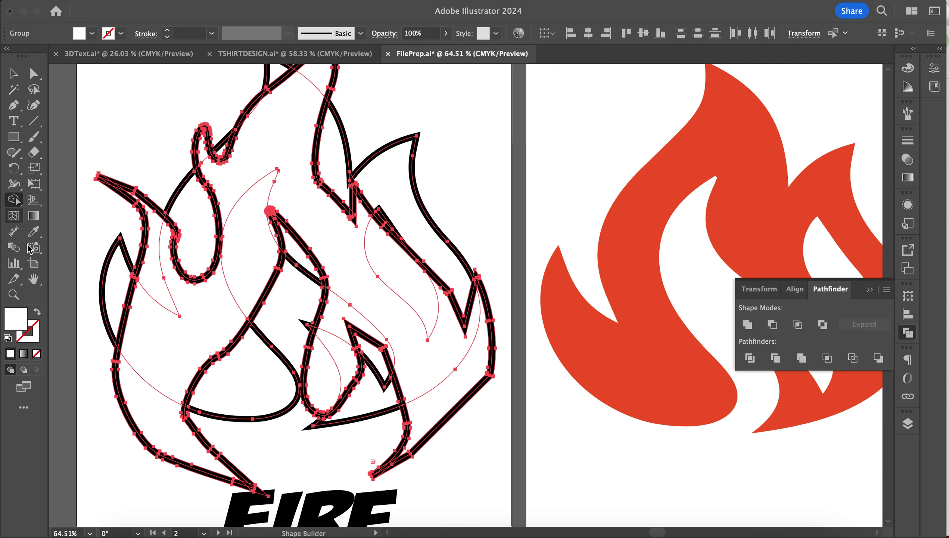
{"action": "left_click_drag", "start_coordinate": [150, 406], "coordinate": [165, 264]}
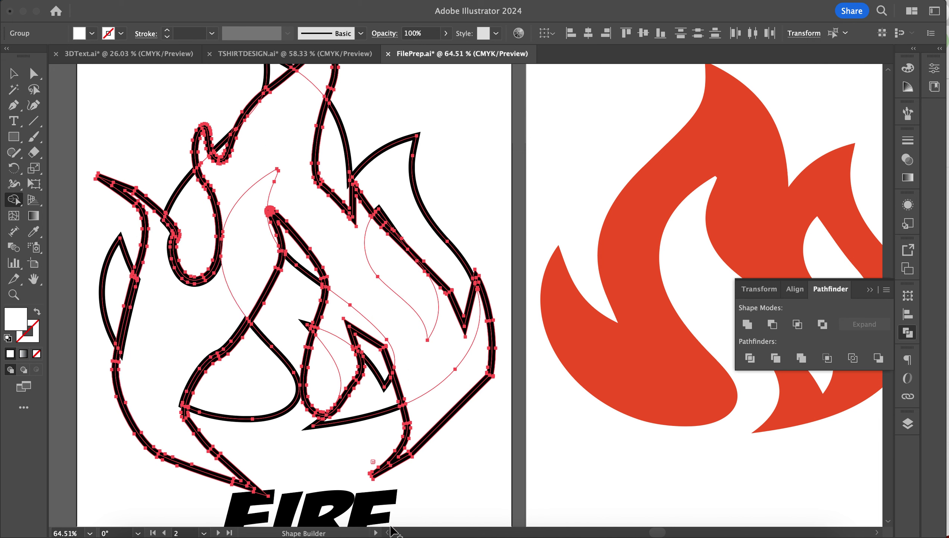
{"action": "left_click", "coordinate": [197, 333]}
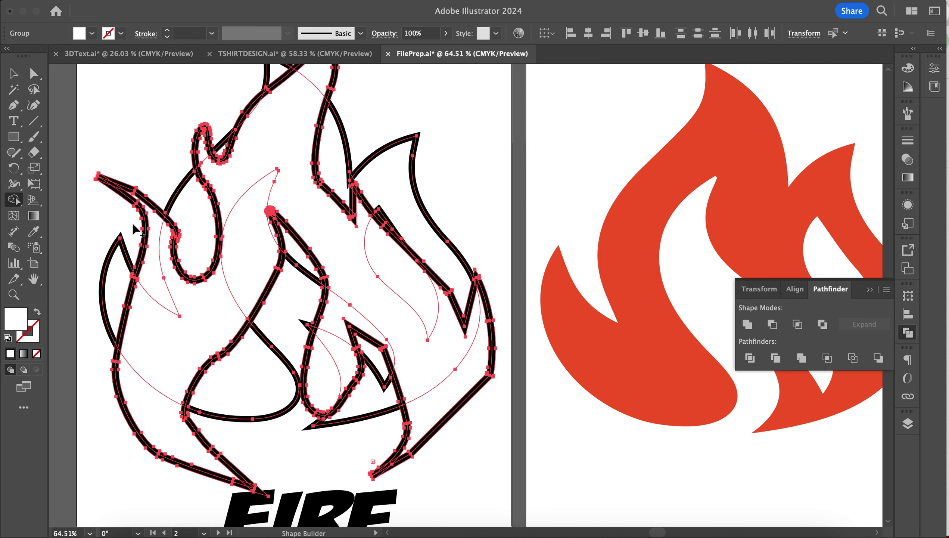
- Open the Flatten Transparency settings and dismiss them without applying
{"action": "left_click", "coordinate": [159, 1]}
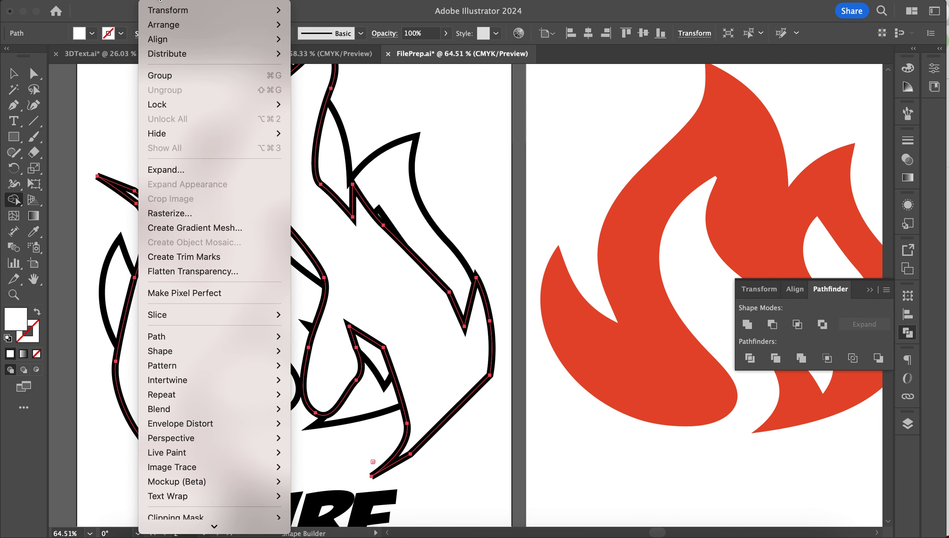
{"action": "left_click", "coordinate": [190, 271]}
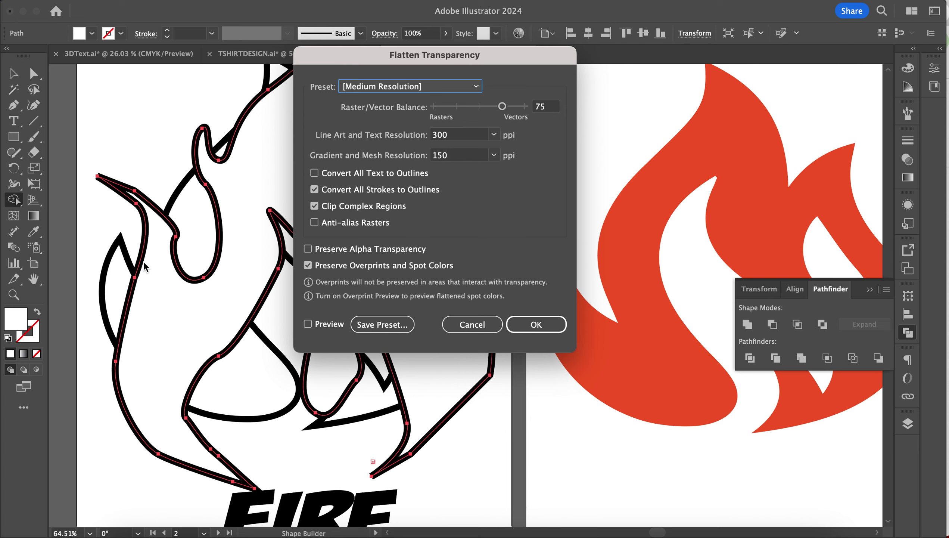
{"action": "left_click", "coordinate": [454, 324]}
- Marquee-select the flame paths and hidden shapes together
{"action": "key", "text": "super+alt+0"}
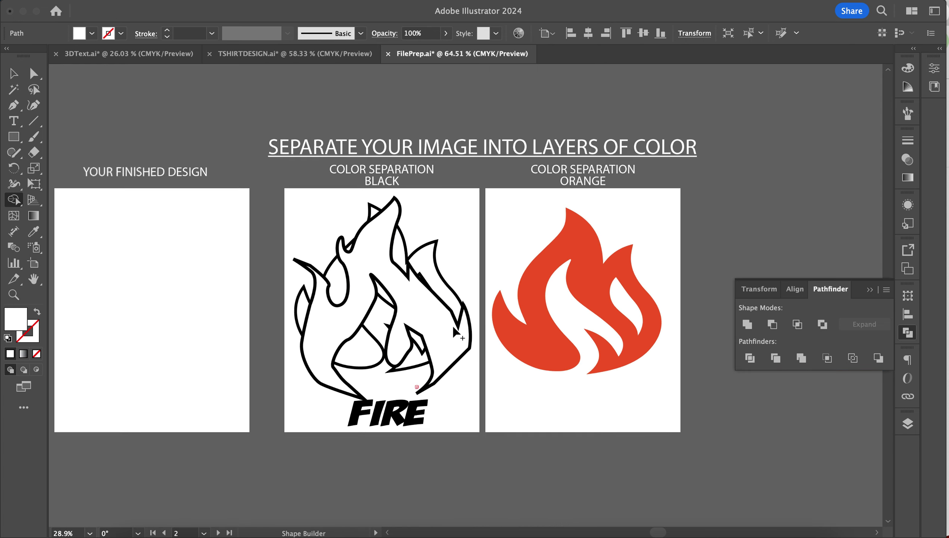
{"action": "left_click", "coordinate": [14, 73]}
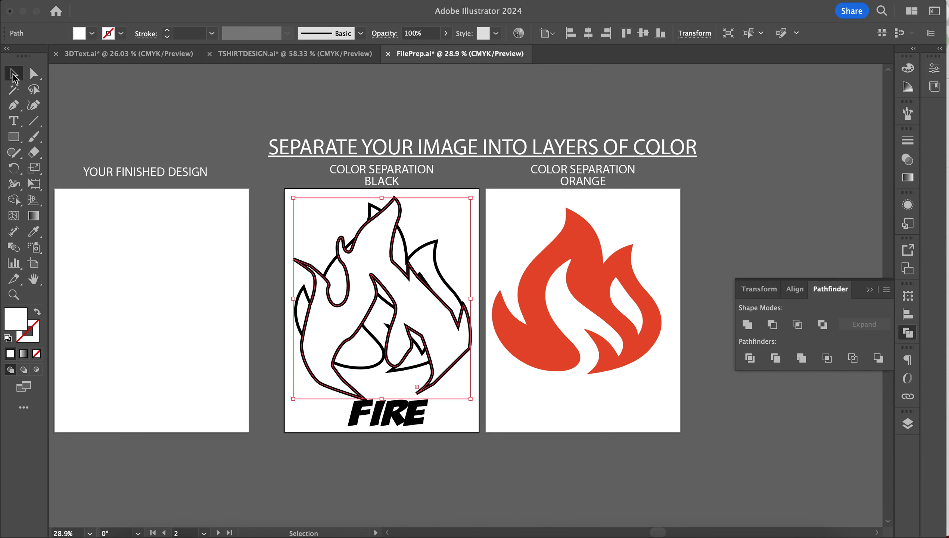
{"action": "left_click_drag", "start_coordinate": [282, 236], "coordinate": [773, 452]}
{"action": "scroll", "coordinate": [434, 326], "scroll_direction": "up", "scroll_amount": 3}
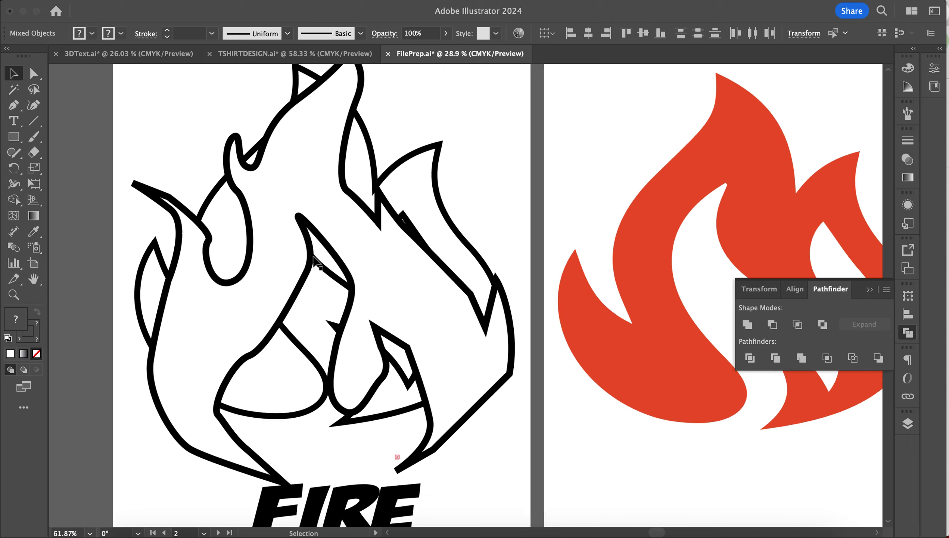
- Flatten the whole flame artwork's transparency so its strokes become outlines
{"action": "left_click_drag", "start_coordinate": [200, 163], "coordinate": [370, 331]}
{"action": "left_click", "coordinate": [152, 0]}
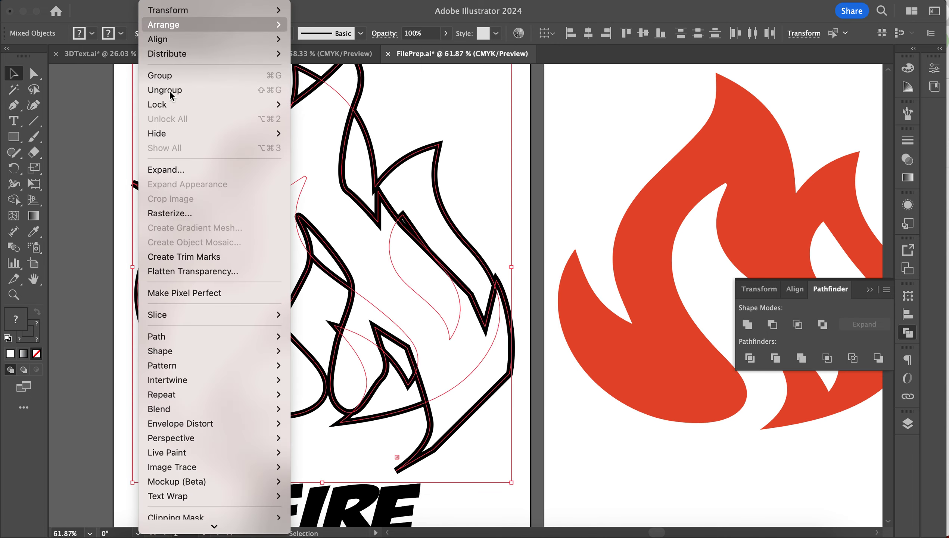
{"action": "left_click", "coordinate": [199, 272]}
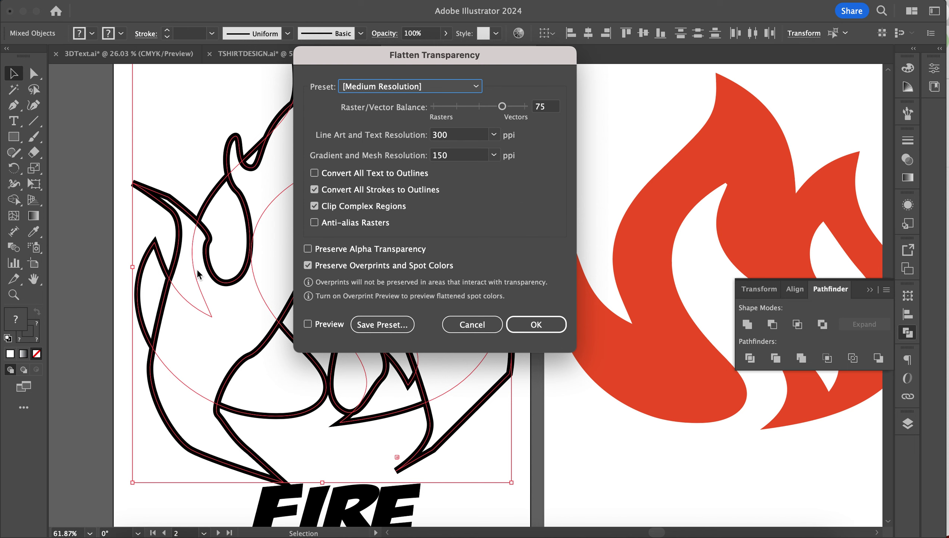
{"action": "left_click", "coordinate": [536, 324]}
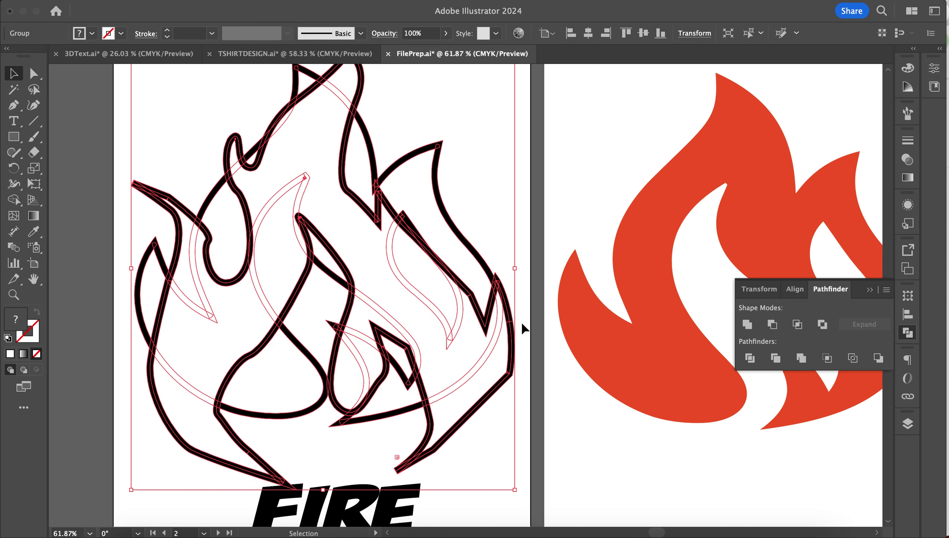
- Shape Builder-merge the lower-left, central, inner right and right-arc regions into one shape
{"action": "left_click", "coordinate": [13, 199]}
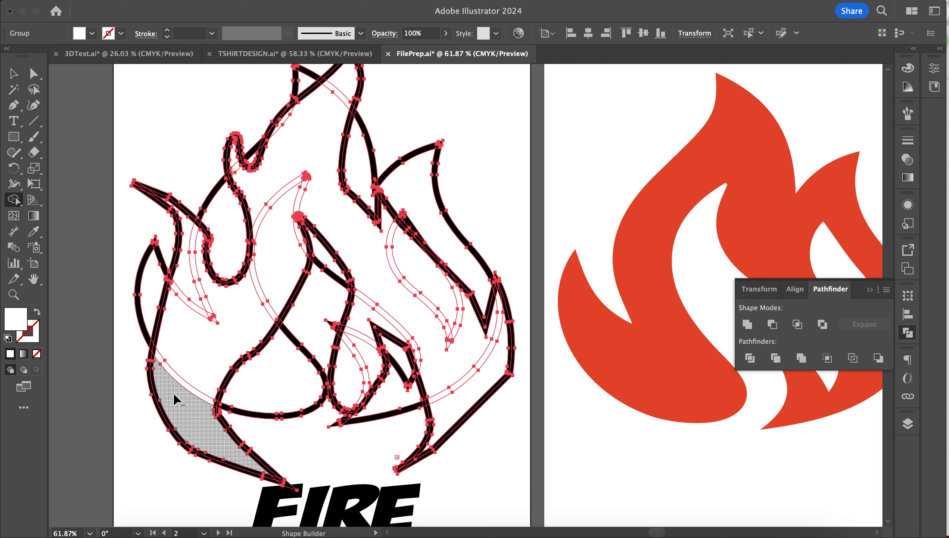
{"action": "left_click_drag", "start_coordinate": [175, 399], "coordinate": [186, 297]}
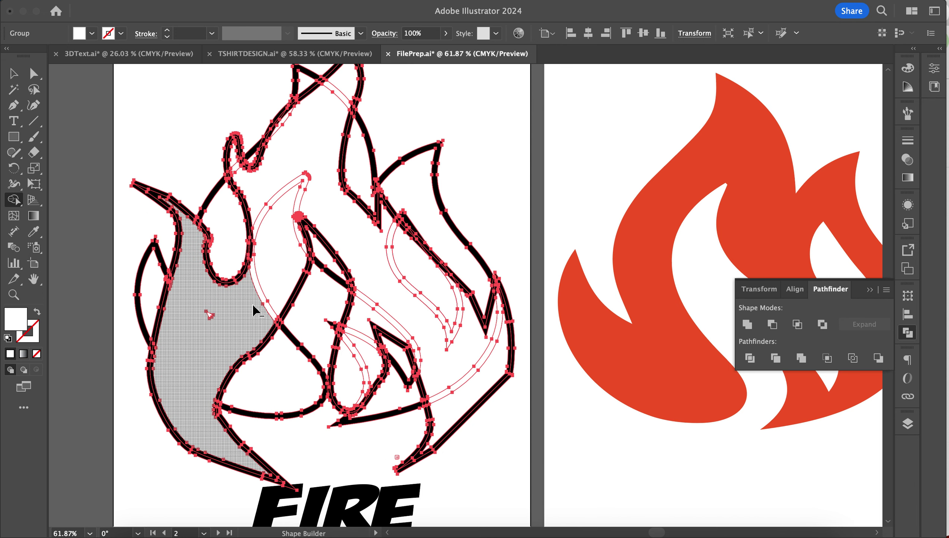
{"action": "mouse_move", "coordinate": [269, 271]}
{"action": "left_mouse_down"}
{"action": "mouse_move", "coordinate": [278, 219]}
{"action": "mouse_move", "coordinate": [267, 182]}
{"action": "left_mouse_up"}
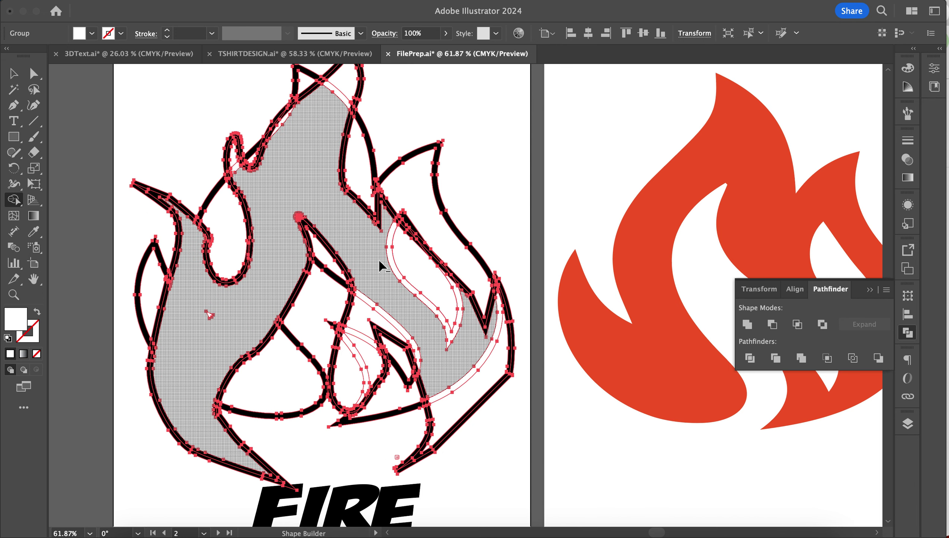
{"action": "mouse_move", "coordinate": [387, 274]}
{"action": "left_mouse_down"}
{"action": "mouse_move", "coordinate": [418, 275]}
{"action": "mouse_move", "coordinate": [413, 327]}
{"action": "mouse_move", "coordinate": [356, 316]}
{"action": "mouse_move", "coordinate": [350, 367]}
{"action": "mouse_move", "coordinate": [373, 373]}
{"action": "left_mouse_up"}
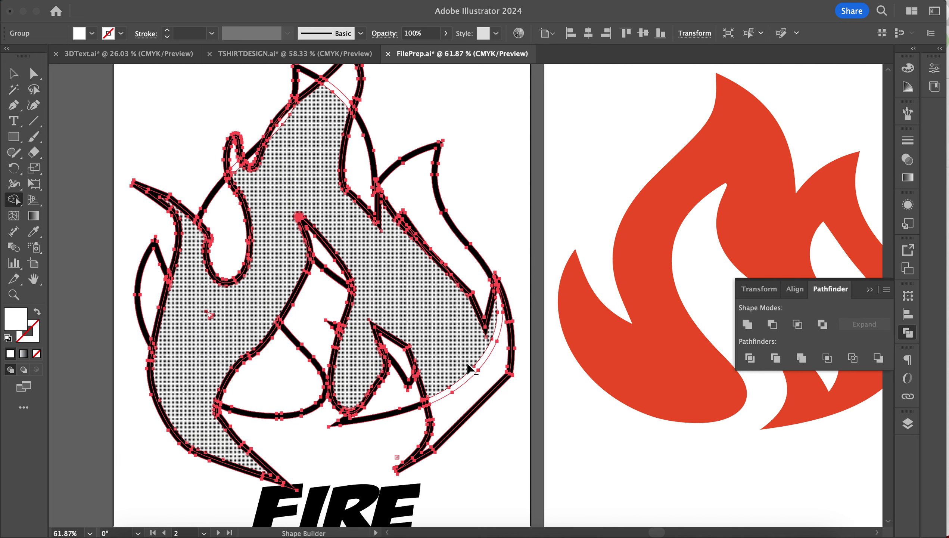
{"action": "left_click_drag", "start_coordinate": [466, 368], "coordinate": [462, 394]}
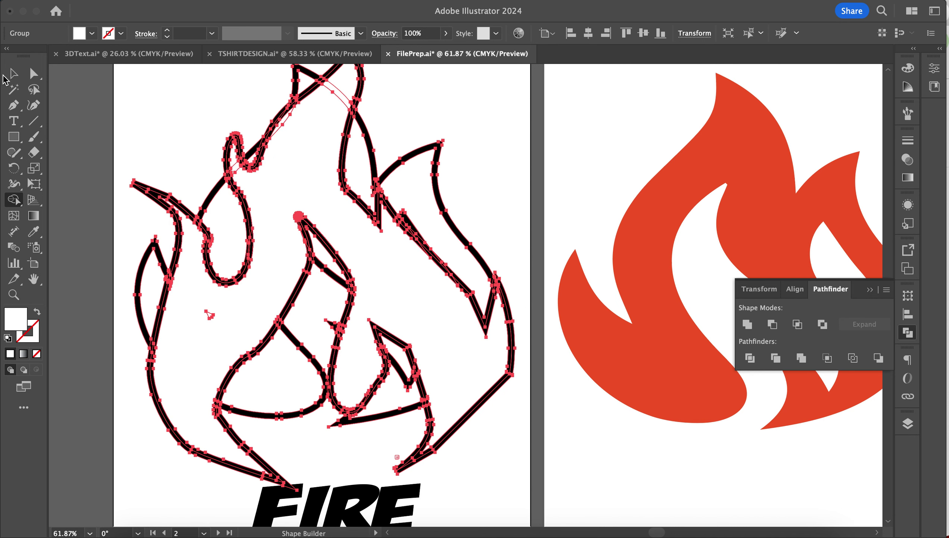
- Merge the remaining upper-left region and unite the outline pieces into one black shape
{"action": "scroll", "coordinate": [140, 133], "scroll_direction": "up", "scroll_amount": 5}
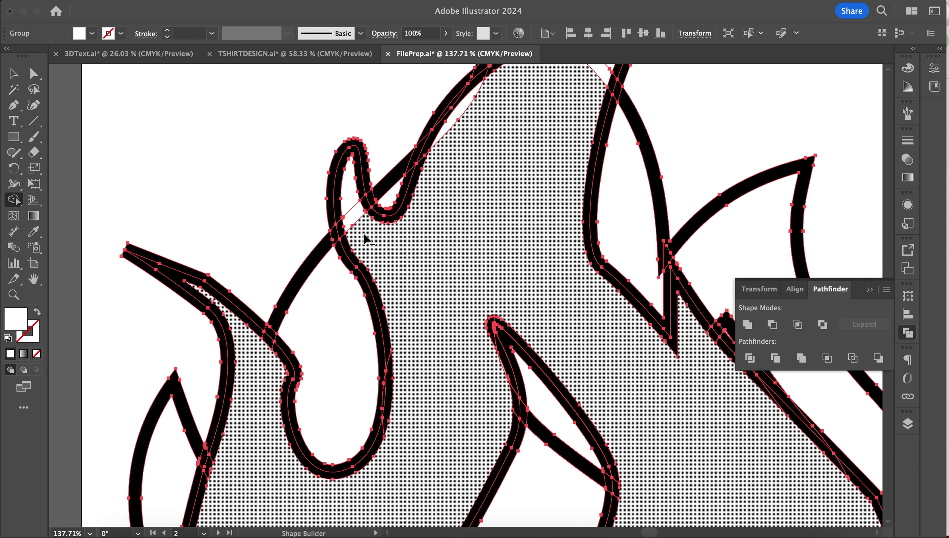
{"action": "left_click_drag", "start_coordinate": [365, 239], "coordinate": [345, 206]}
{"action": "left_click", "coordinate": [13, 77]}
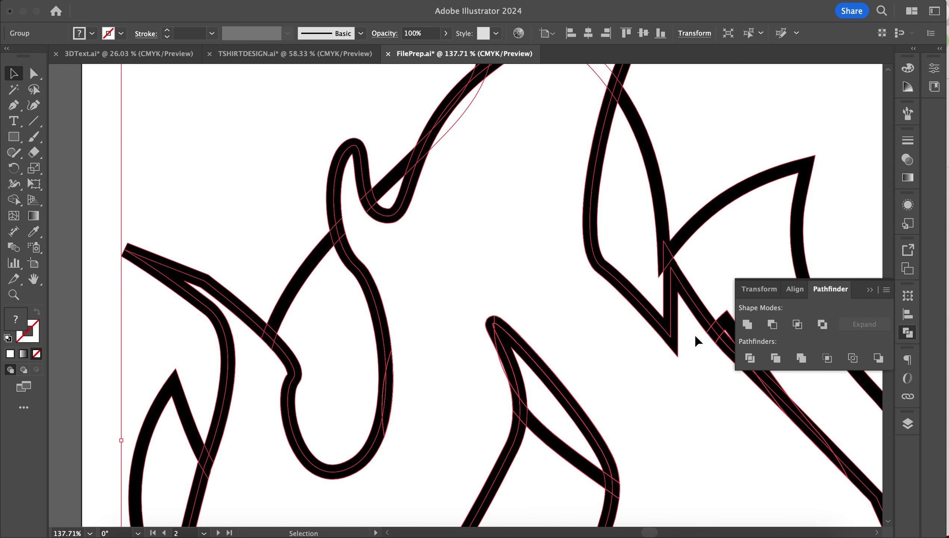
{"action": "left_click", "coordinate": [748, 324]}
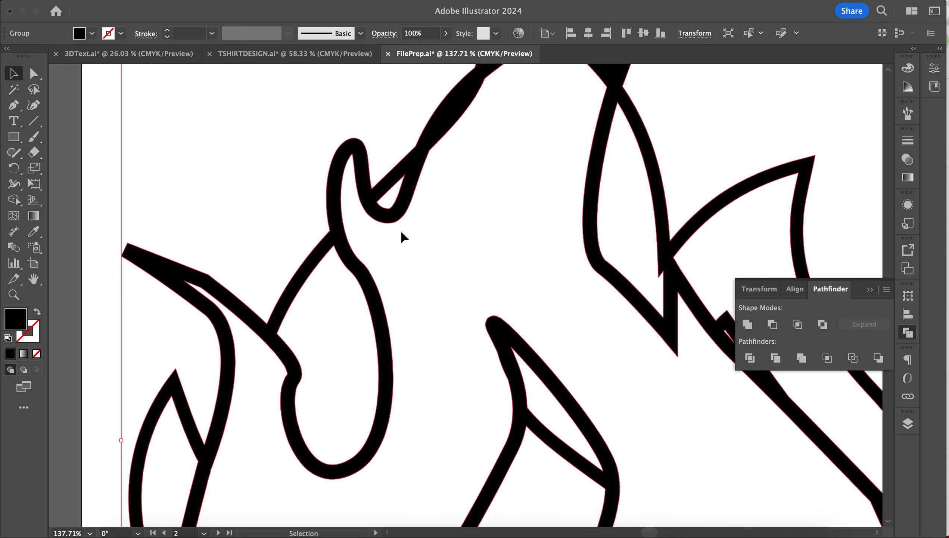
- Deselect the flame and select a small leftover path inside it
{"action": "scroll", "coordinate": [404, 237], "scroll_direction": "down", "scroll_amount": 5}
{"action": "scroll", "coordinate": [404, 238], "scroll_direction": "down", "scroll_amount": 5}
{"action": "scroll", "coordinate": [404, 237], "scroll_direction": "right", "scroll_amount": 3}
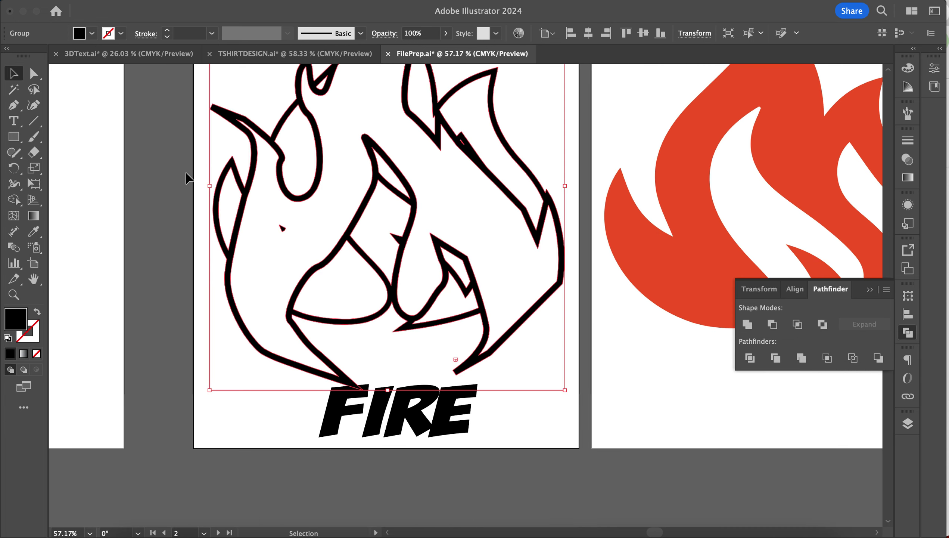
{"action": "left_click", "coordinate": [97, 259]}
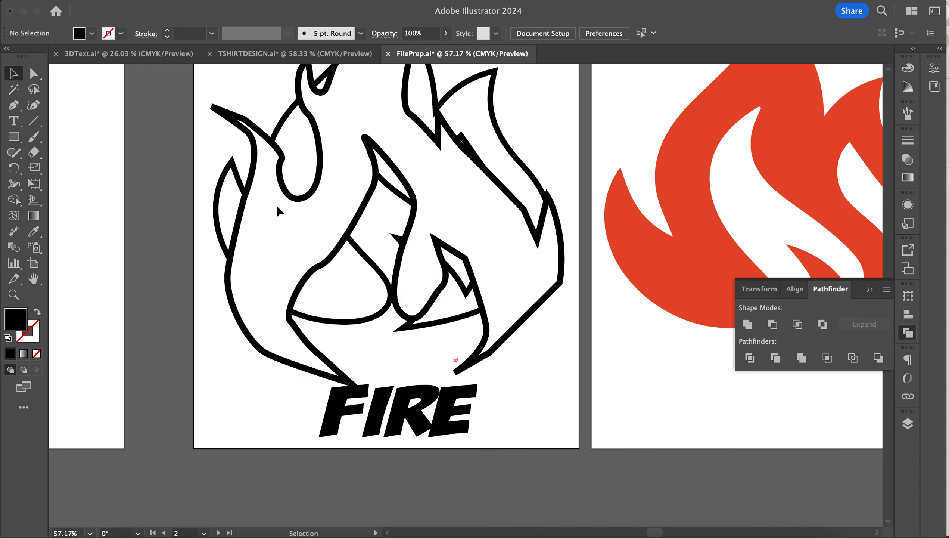
{"action": "scroll", "coordinate": [279, 211], "scroll_direction": "down", "scroll_amount": 5}
{"action": "left_click", "coordinate": [350, 125]}
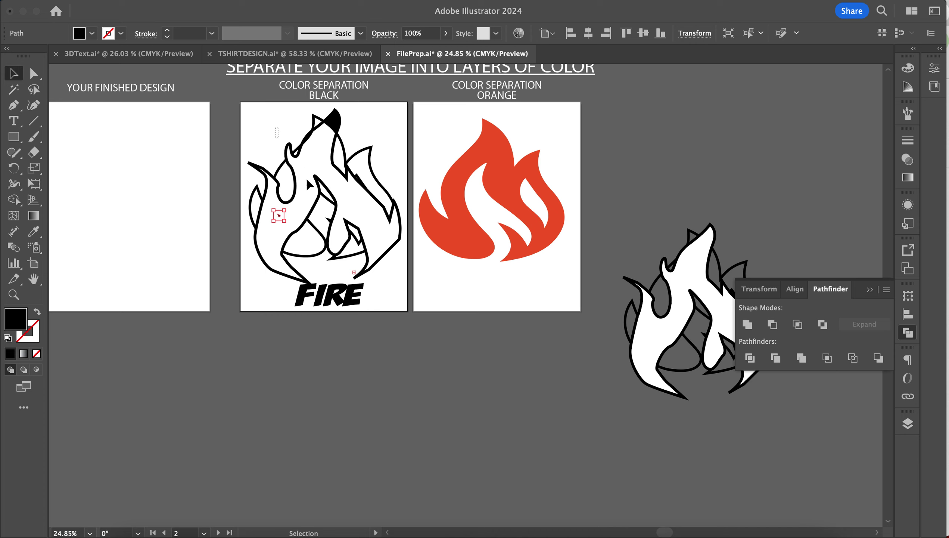
- Place a copy of the orange flame in front of the black outline, aligned to it
{"action": "left_click", "coordinate": [250, 121]}
{"action": "left_click_drag", "start_coordinate": [461, 174], "coordinate": [297, 174]}
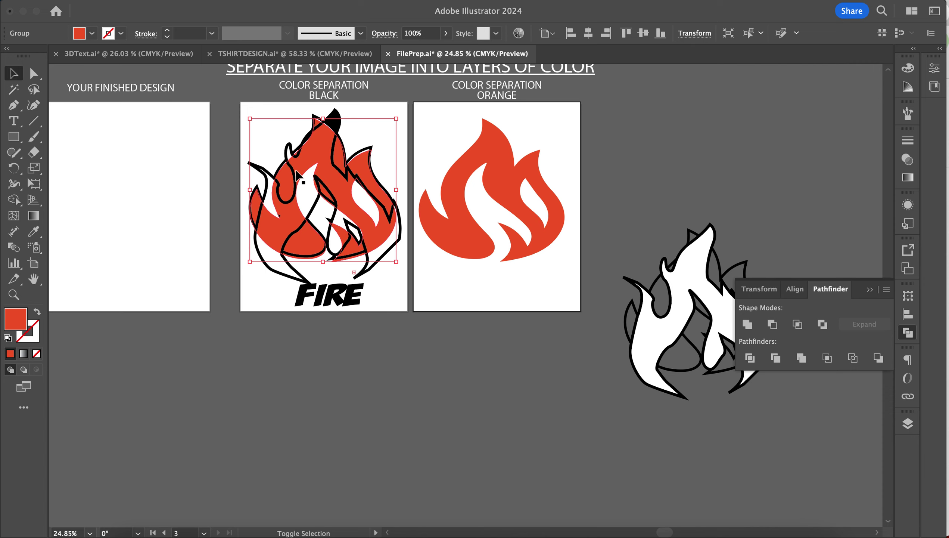
{"action": "key", "text": "shift+super+bracketright"}
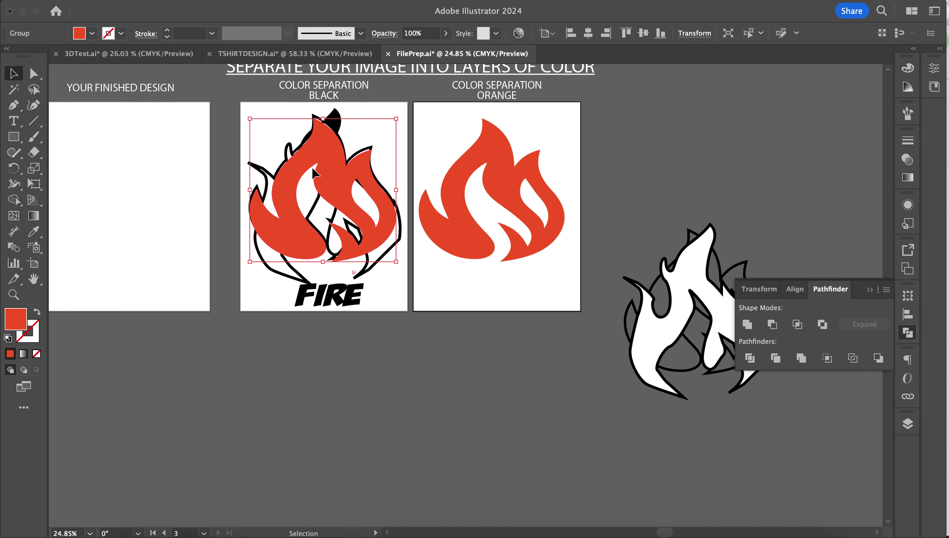
{"action": "left_click_drag", "start_coordinate": [315, 174], "coordinate": [317, 172]}
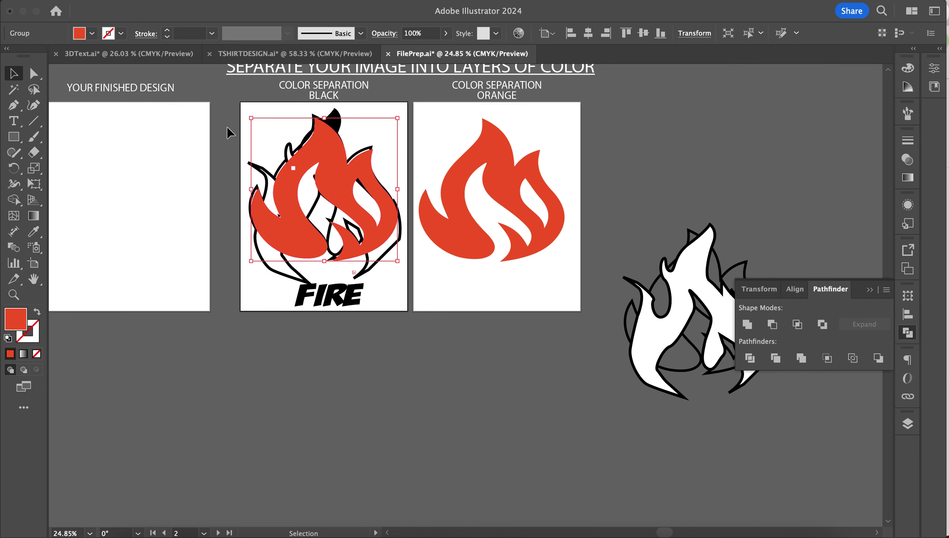
- Copy the combined artwork to the Your Finished Design artboard and delete the orange from BLACK
{"action": "left_click_drag", "start_coordinate": [230, 133], "coordinate": [398, 331]}
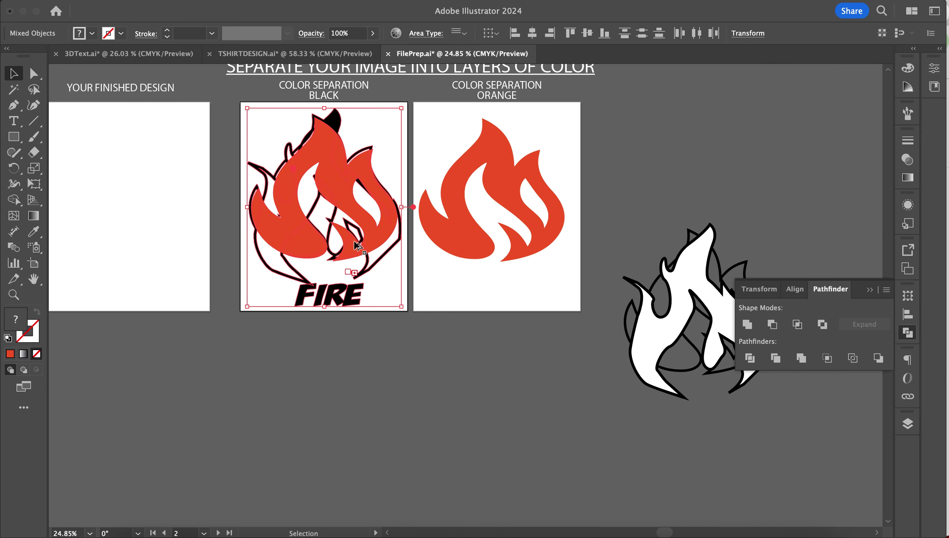
{"action": "left_click_drag", "start_coordinate": [357, 246], "coordinate": [156, 244]}
{"action": "left_click", "coordinate": [300, 236]}
{"action": "key", "text": "Delete"}
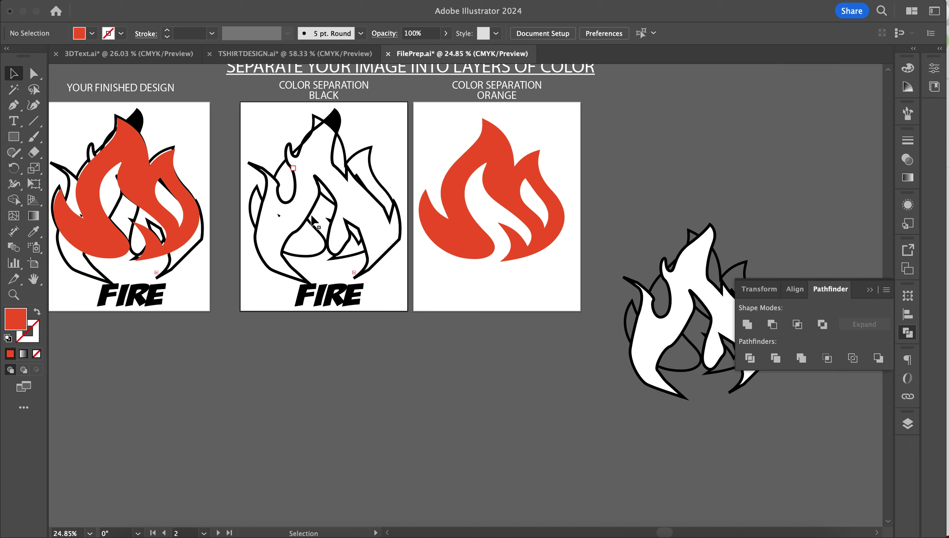
{"action": "scroll", "coordinate": [471, 188], "scroll_direction": "left", "scroll_amount": 5}
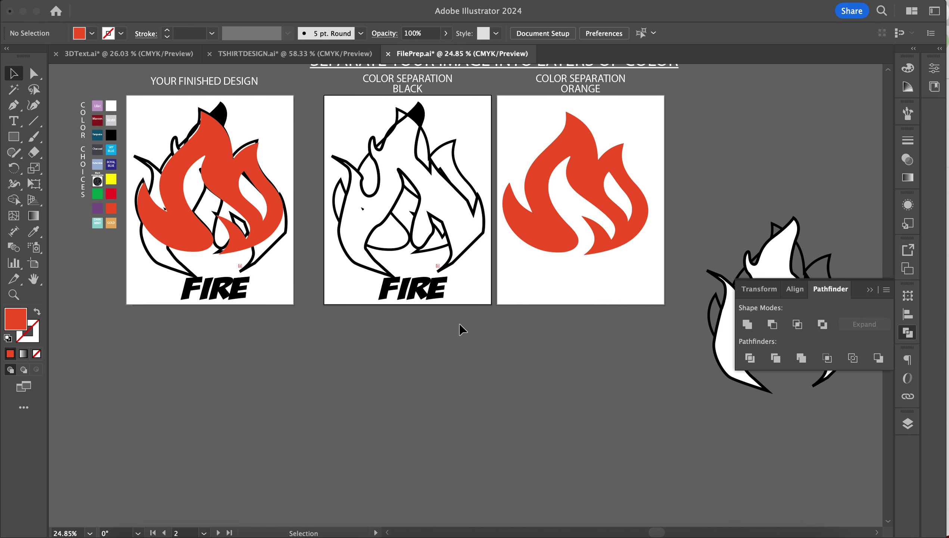
{"action": "scroll", "coordinate": [459, 452], "scroll_direction": "up", "scroll_amount": 2}
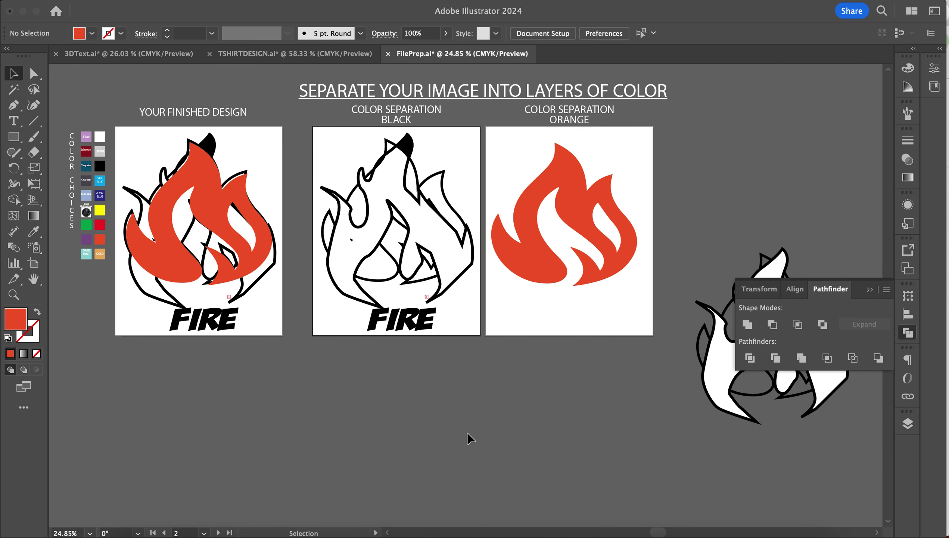
{"action": "scroll", "coordinate": [400, 318], "scroll_direction": "up", "scroll_amount": 5}
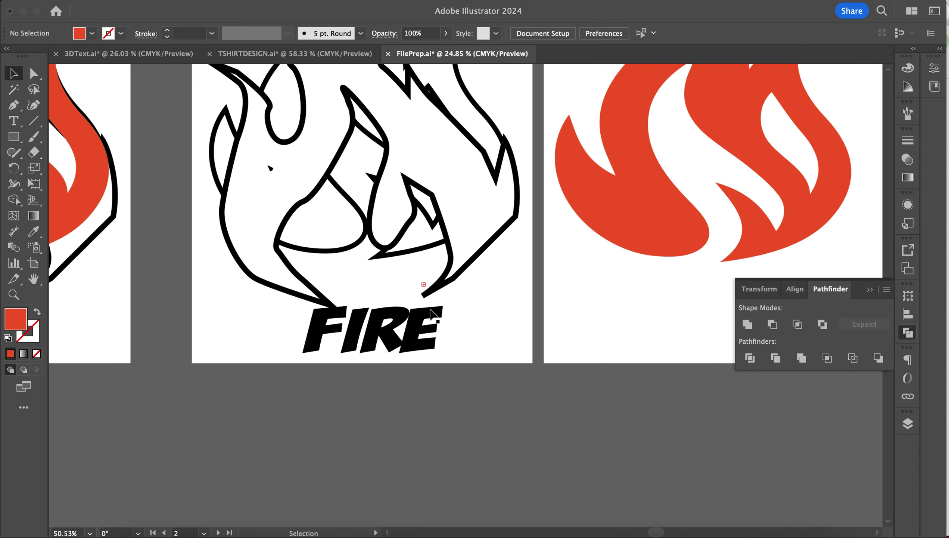
{"action": "scroll", "coordinate": [376, 339], "scroll_direction": "up", "scroll_amount": 2}
{"action": "scroll", "coordinate": [378, 356], "scroll_direction": "up", "scroll_amount": 1}
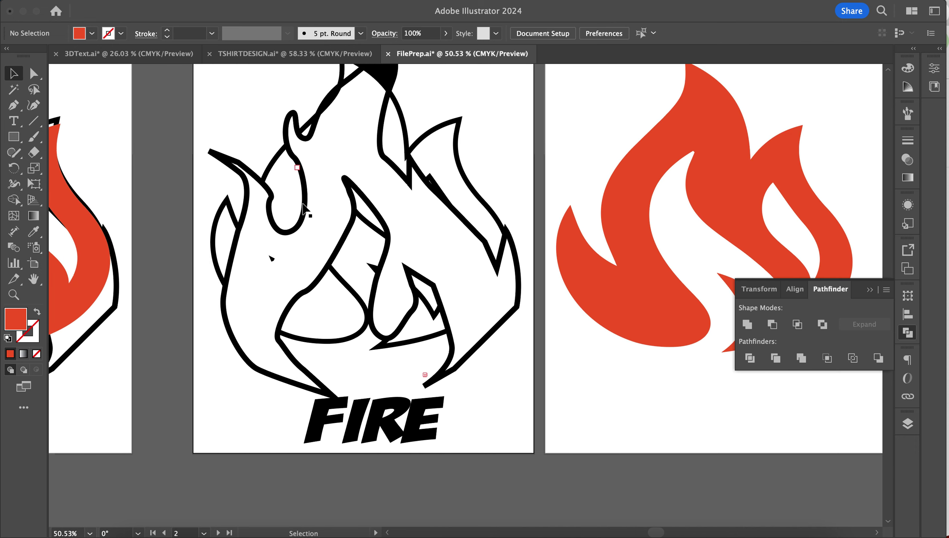